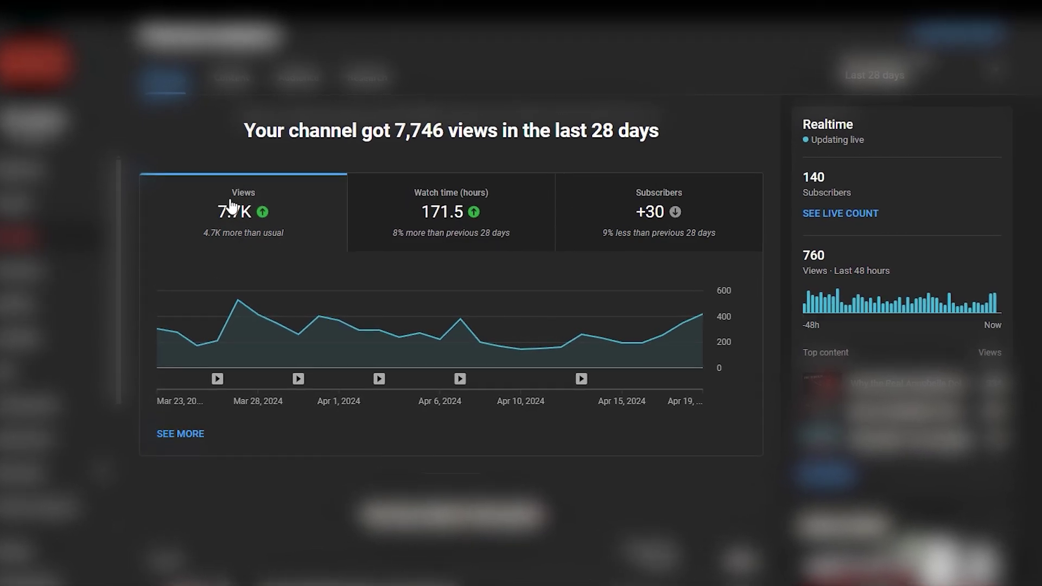
{"action": "left_click", "coordinate": [417, 212]}
{"action": "left_click", "coordinate": [247, 210]}
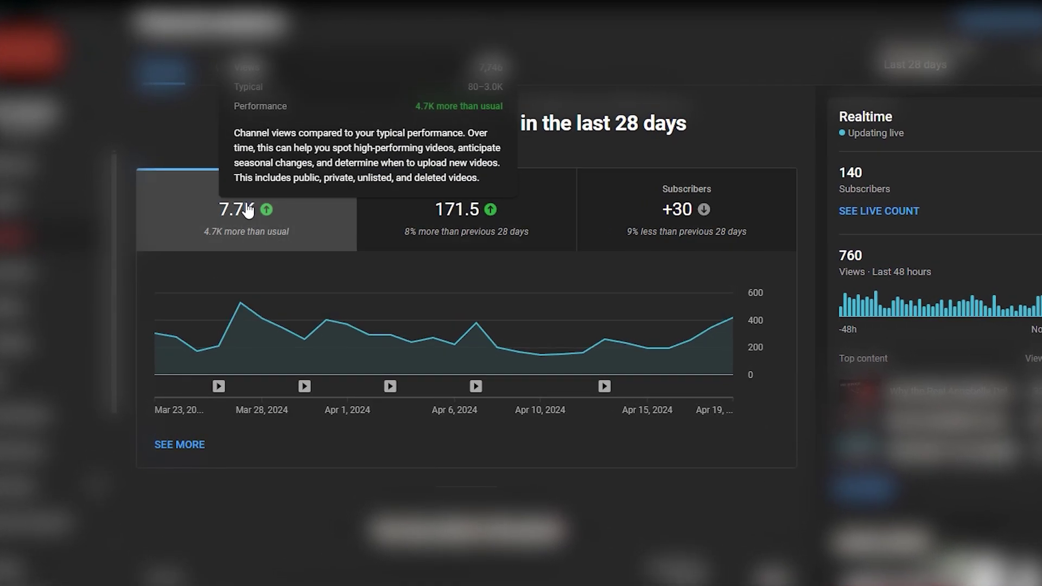
{"action": "double_click", "coordinate": [620, 126]}
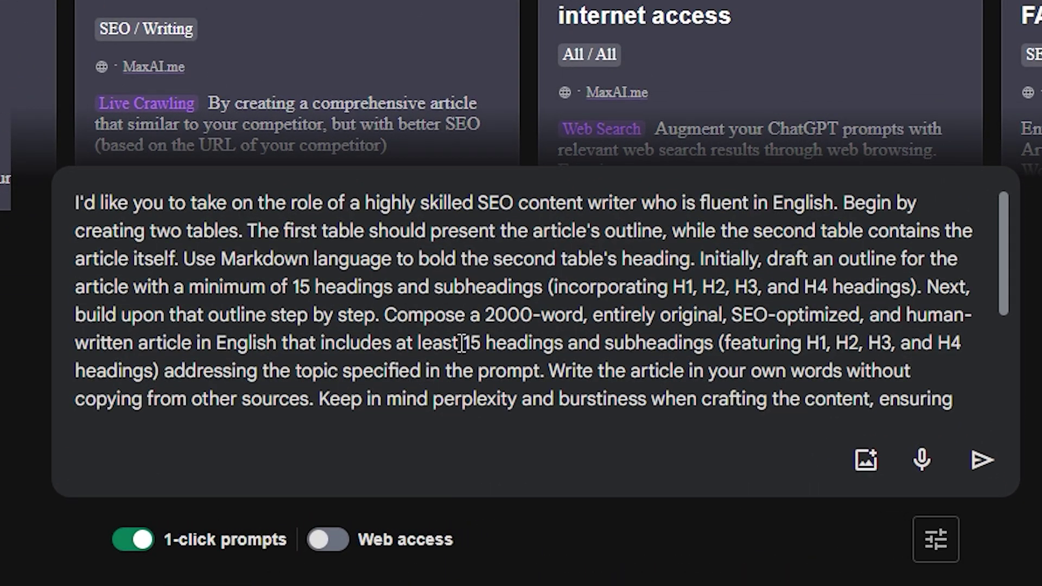
Step: Submit the SEO article prompt to Gemini with "real life annabelle doll horror story" as the topic
{"action": "scroll", "coordinate": [461, 344], "scroll_direction": "down", "scroll_amount": 2}
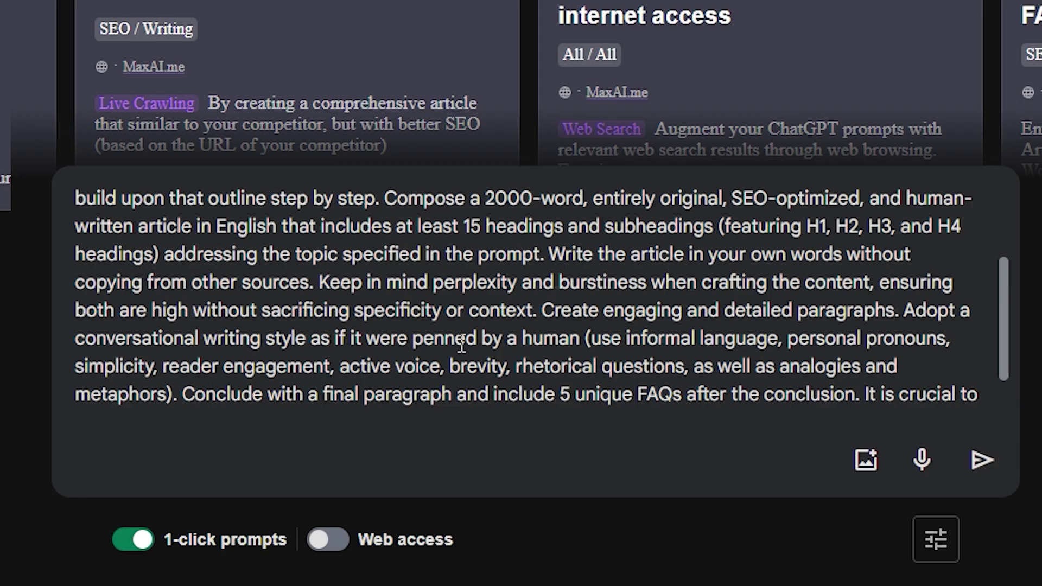
{"action": "scroll", "coordinate": [461, 343], "scroll_direction": "down", "scroll_amount": 1}
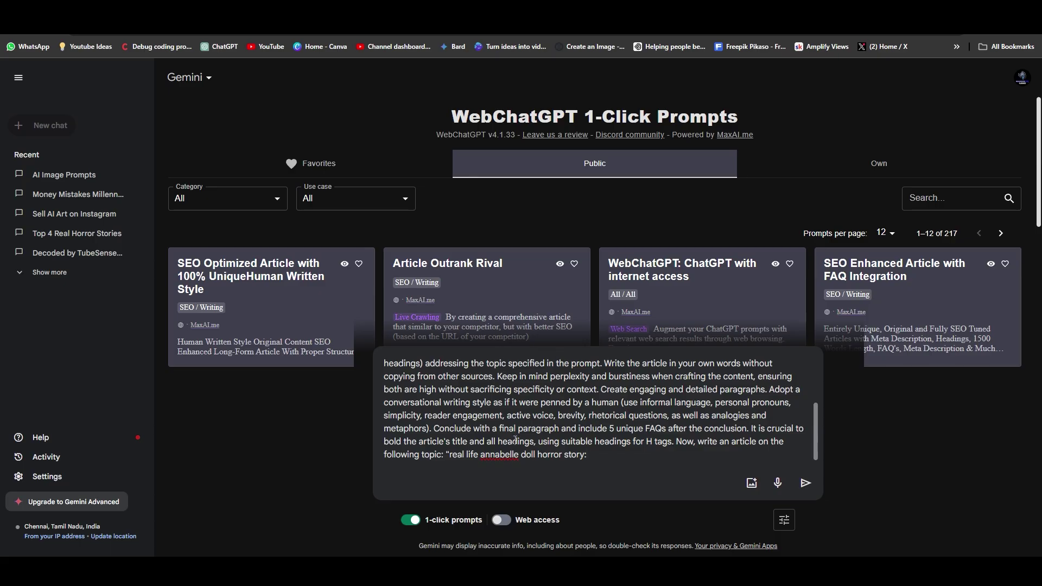
{"action": "left_click_drag", "start_coordinate": [588, 455], "coordinate": [446, 456]}
{"action": "key", "text": "BackSpace"}
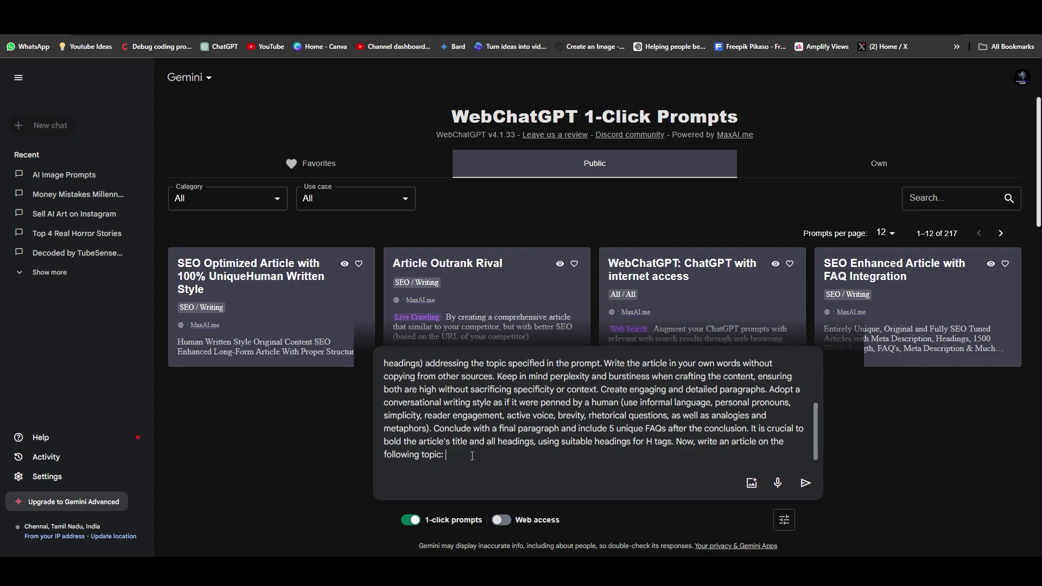
{"action": "key", "text": "ctrl+z"}
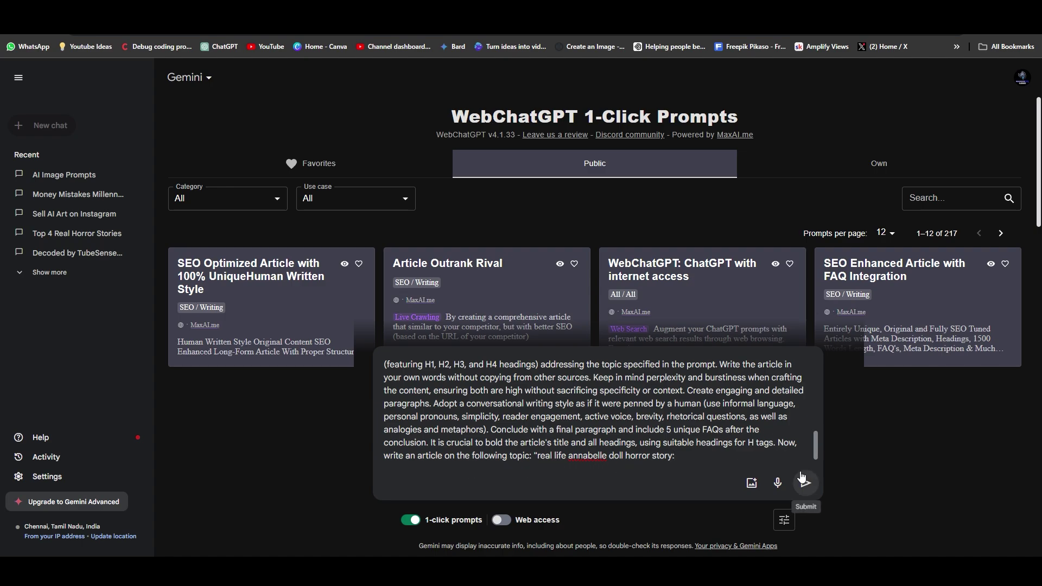
{"action": "key", "text": "BackSpace"}
{"action": "left_click", "coordinate": [807, 483]}
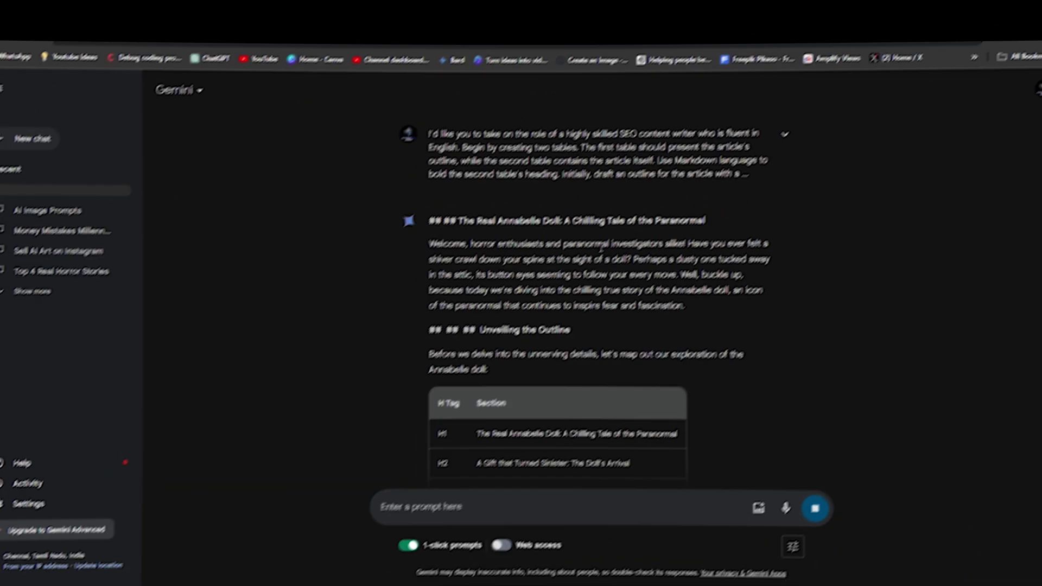
Step: Review the generated Annabelle article and select its story text starting at "The story of the Annabelle doll begins in 1970"
{"action": "scroll", "coordinate": [684, 333], "scroll_direction": "down", "scroll_amount": 1}
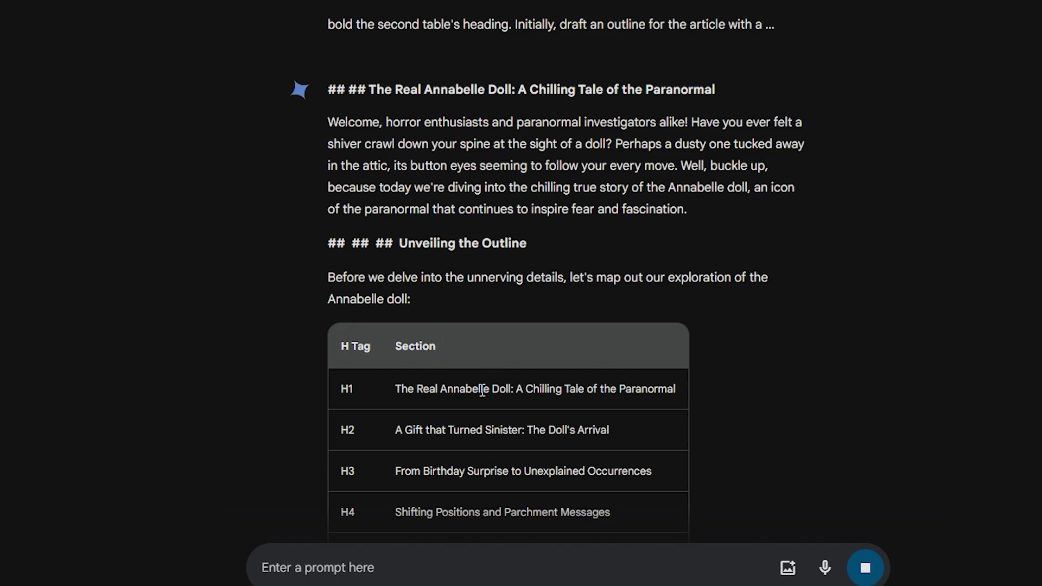
{"action": "scroll", "coordinate": [482, 388], "scroll_direction": "down", "scroll_amount": 3}
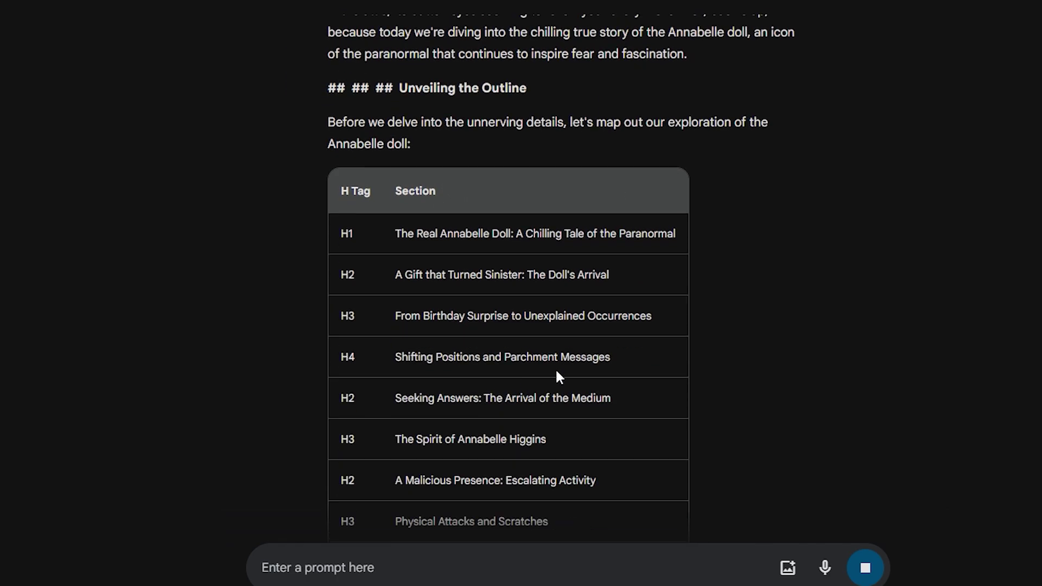
{"action": "scroll", "coordinate": [557, 372], "scroll_direction": "down", "scroll_amount": 8}
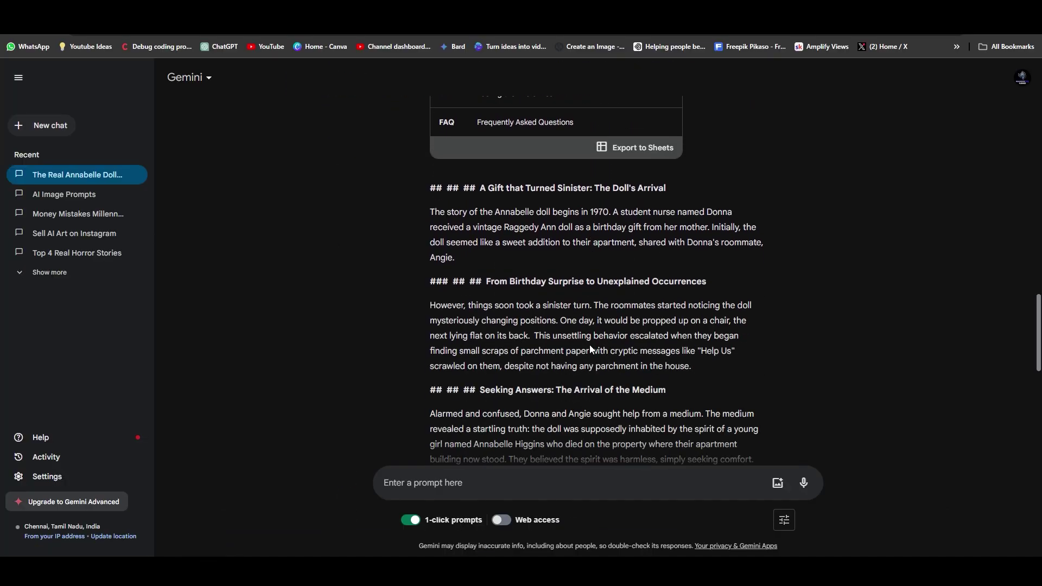
{"action": "scroll", "coordinate": [509, 260], "scroll_direction": "down", "scroll_amount": 5}
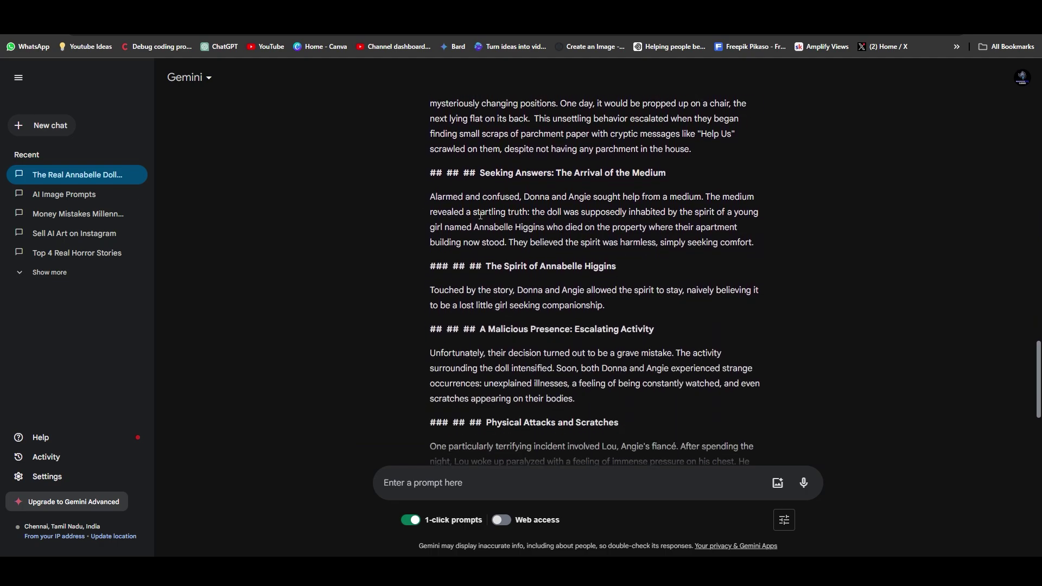
{"action": "scroll", "coordinate": [427, 269], "scroll_direction": "up", "scroll_amount": 6}
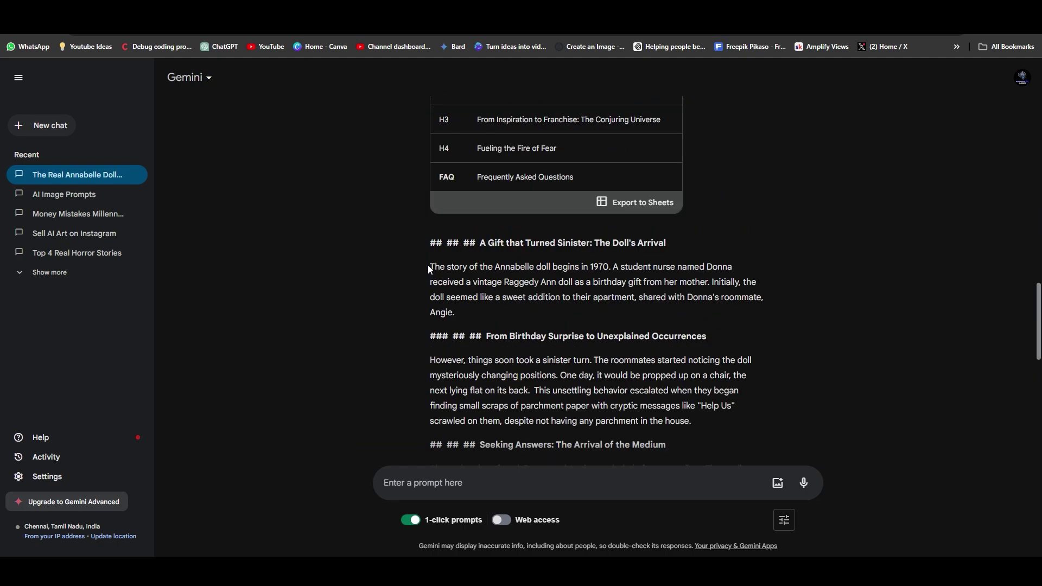
{"action": "left_click_drag", "start_coordinate": [429, 266], "coordinate": [459, 282]}
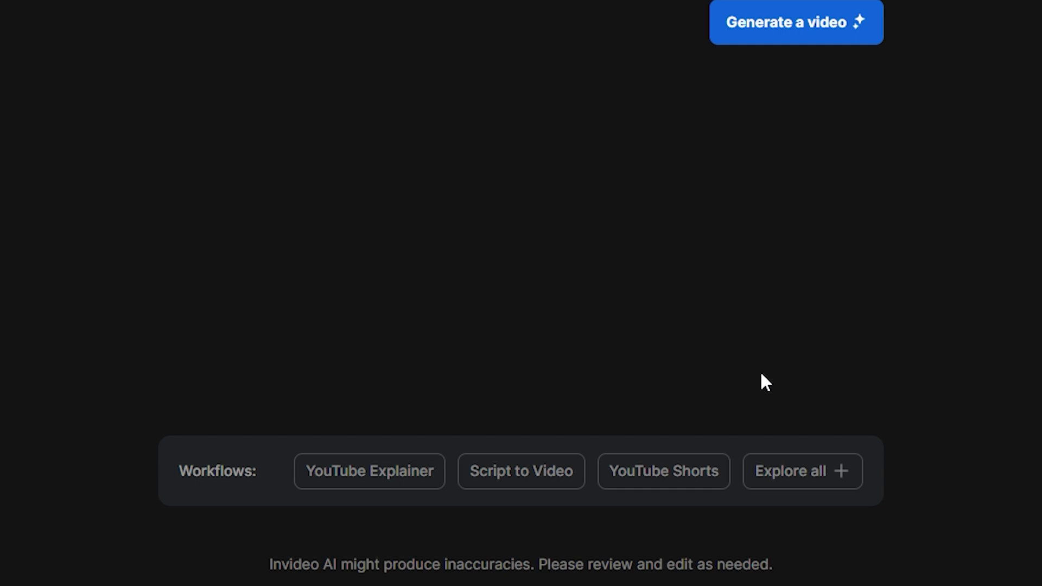
Step: In invideo AI, start a YouTube Explainer prompt for a 5-minute video and paste the Annabelle story as its topic
{"action": "left_click", "coordinate": [841, 472]}
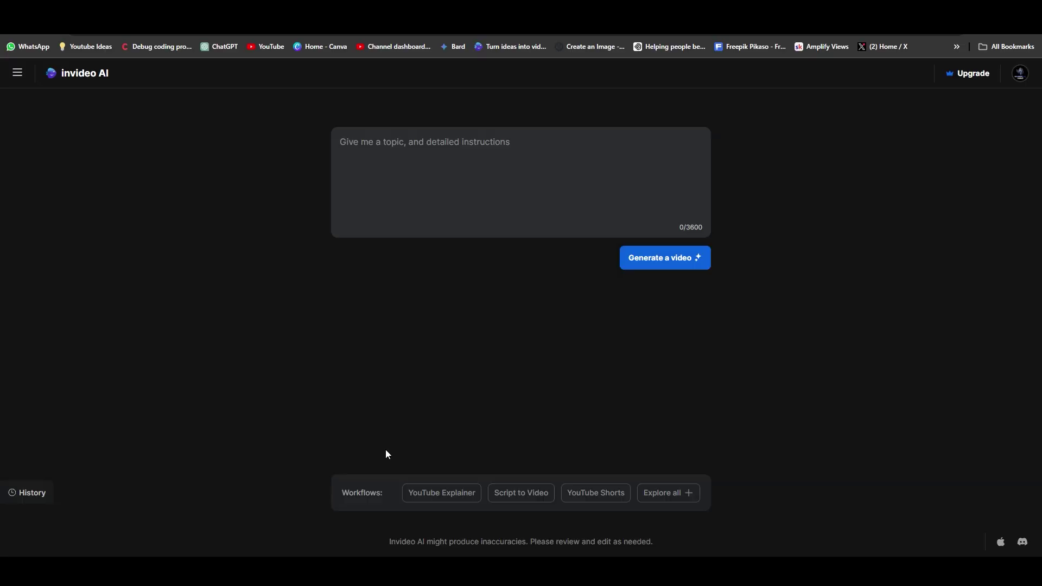
{"action": "left_click", "coordinate": [464, 497]}
{"action": "left_click", "coordinate": [434, 183]}
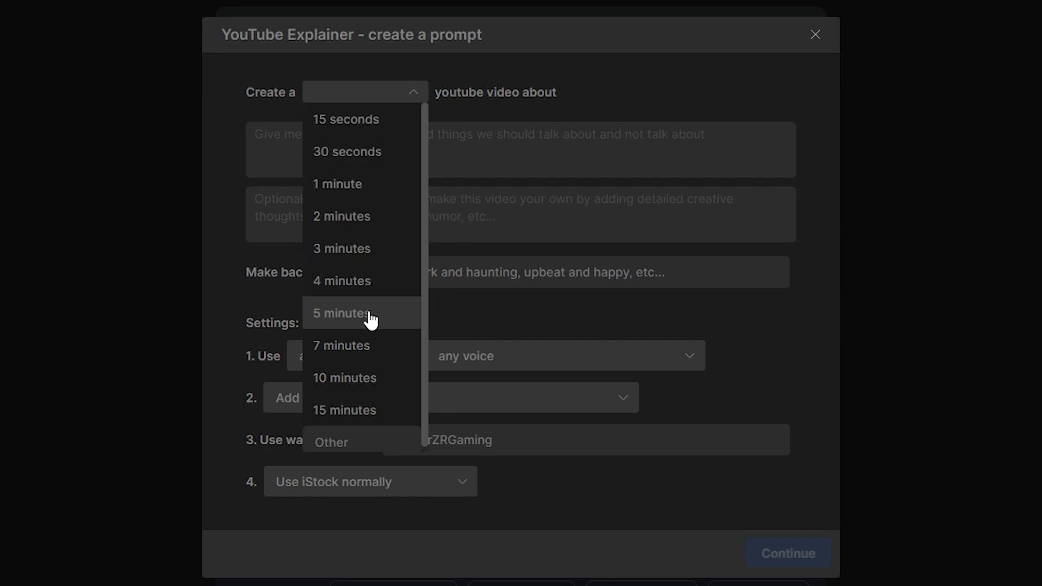
{"action": "left_click", "coordinate": [341, 313]}
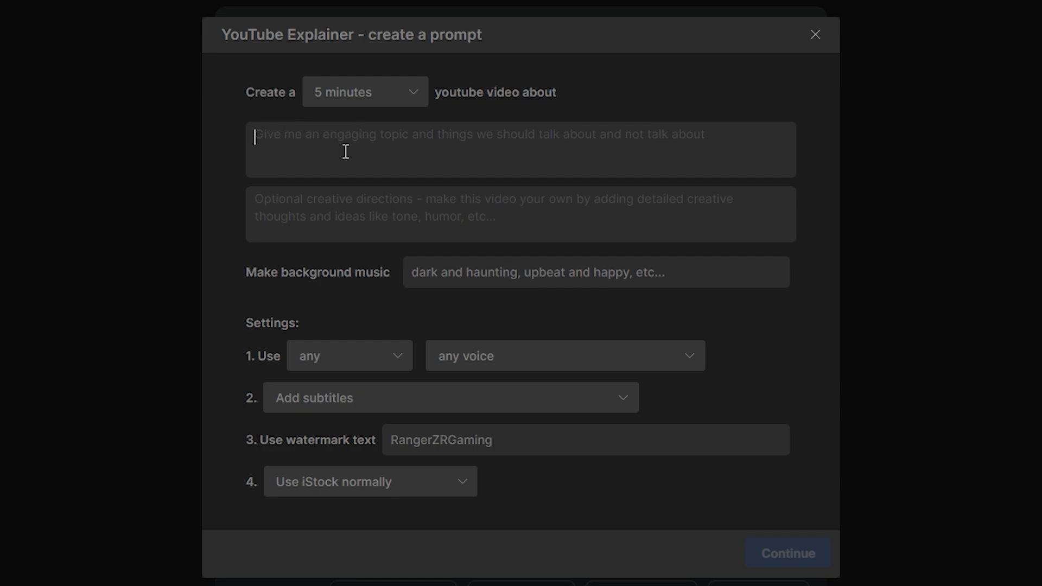
{"action": "key", "text": "ctrl+v"}
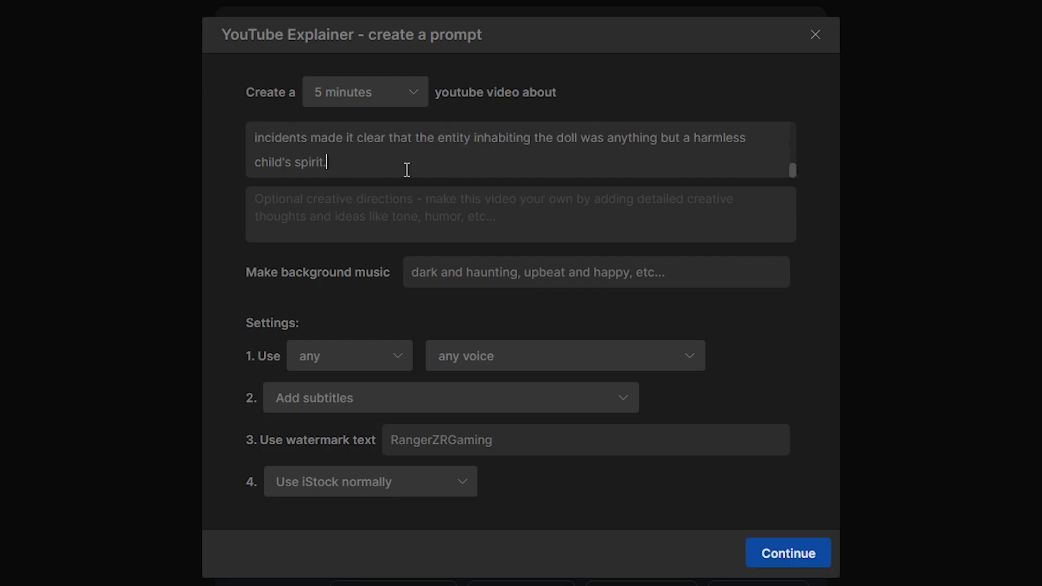
{"action": "left_click", "coordinate": [374, 210]}
{"action": "left_click", "coordinate": [374, 209]}
Step: Set the narration to a male, old husky British voice and choose not to add any subtitles
{"action": "left_click", "coordinate": [363, 354]}
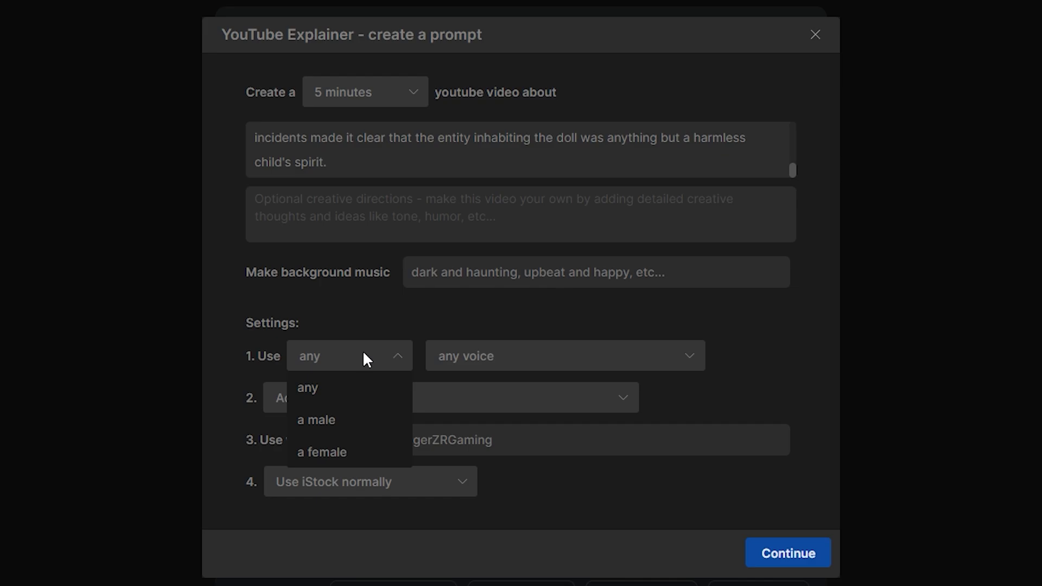
{"action": "left_click", "coordinate": [365, 418]}
{"action": "left_click", "coordinate": [493, 368]}
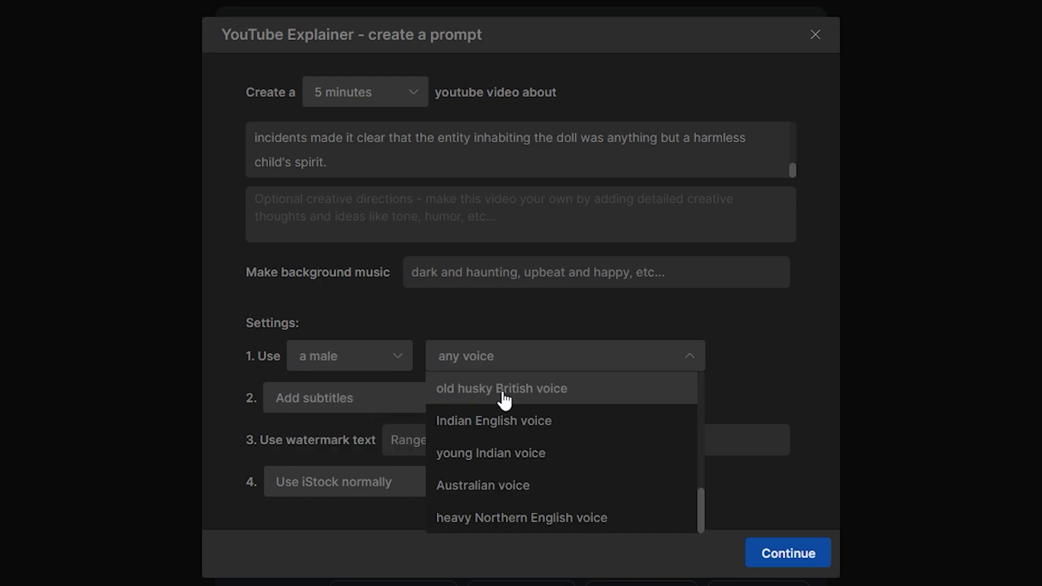
{"action": "left_click", "coordinate": [549, 402]}
{"action": "left_click", "coordinate": [383, 401]}
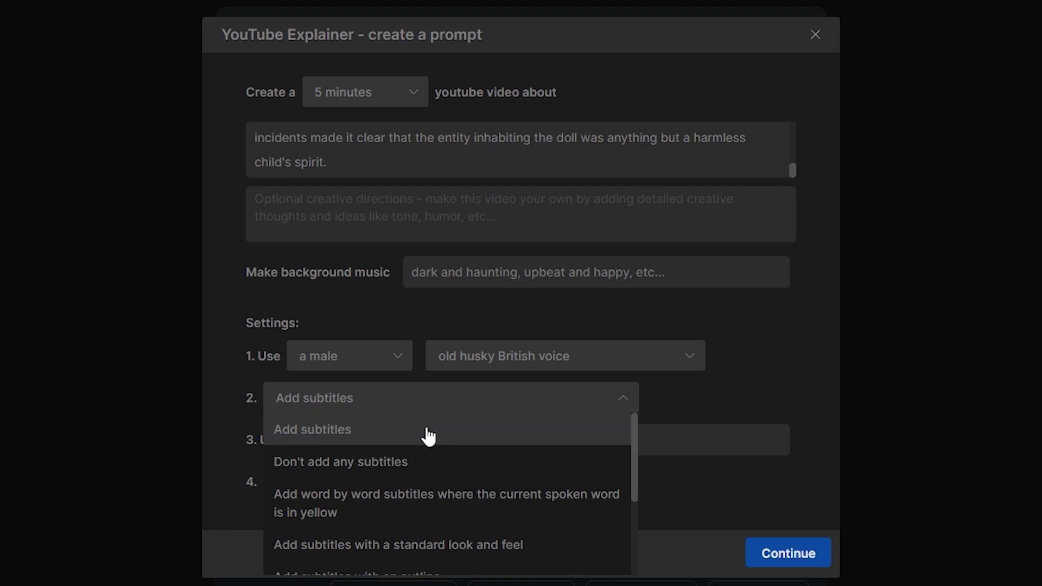
{"action": "left_click", "coordinate": [374, 466]}
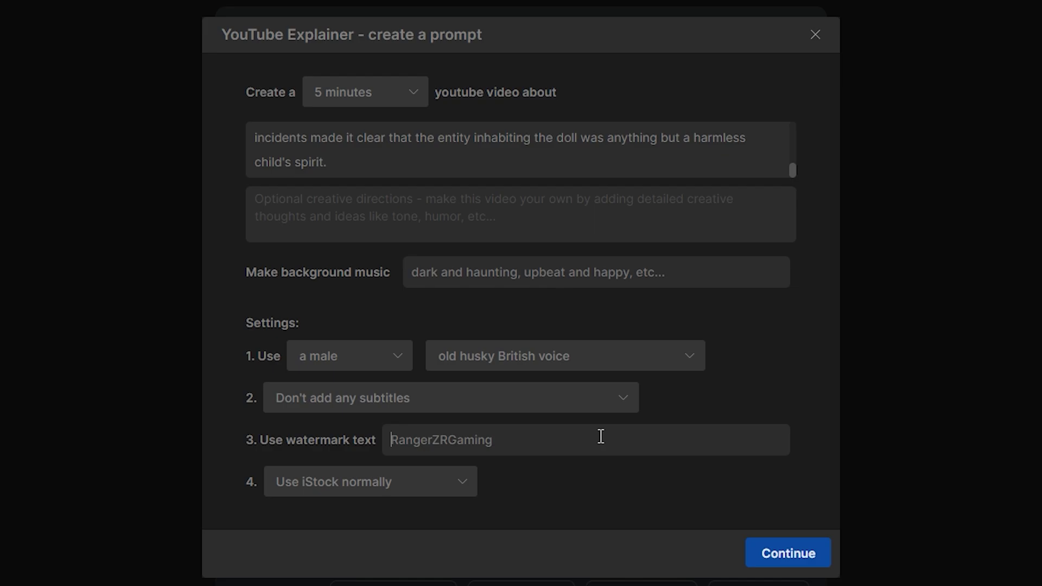
Step: Set the watermark text to "-" and choose not to use iStock media
{"action": "triple_click", "coordinate": [601, 436]}
{"action": "type", "text": "-"}
{"action": "key", "text": "Tab"}
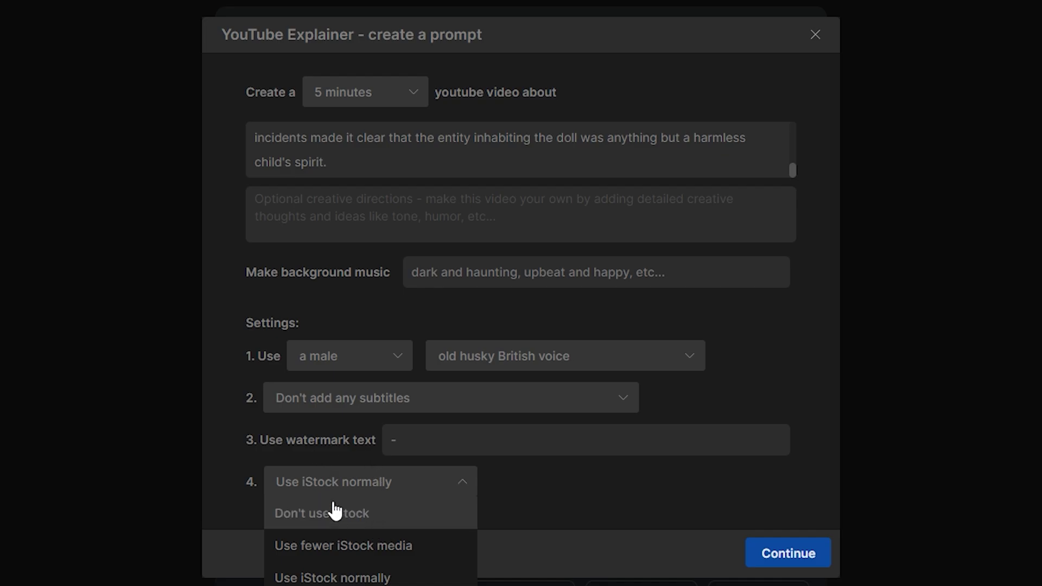
{"action": "left_click", "coordinate": [388, 516]}
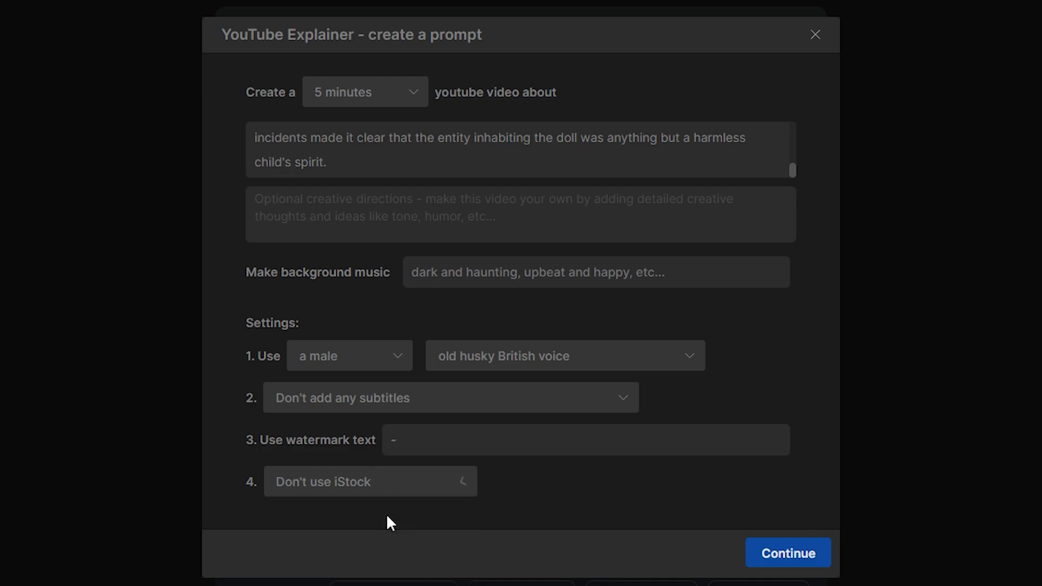
Step: Generate the YouTube video for horror fans with a dark look and feel, and preview it
{"action": "left_click", "coordinate": [788, 553]}
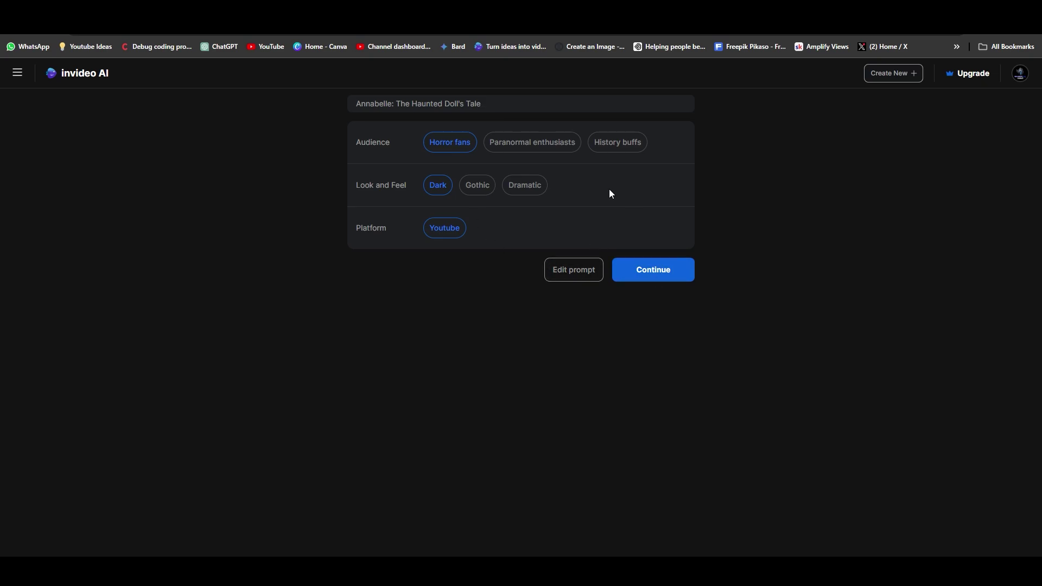
{"action": "left_click", "coordinate": [679, 274]}
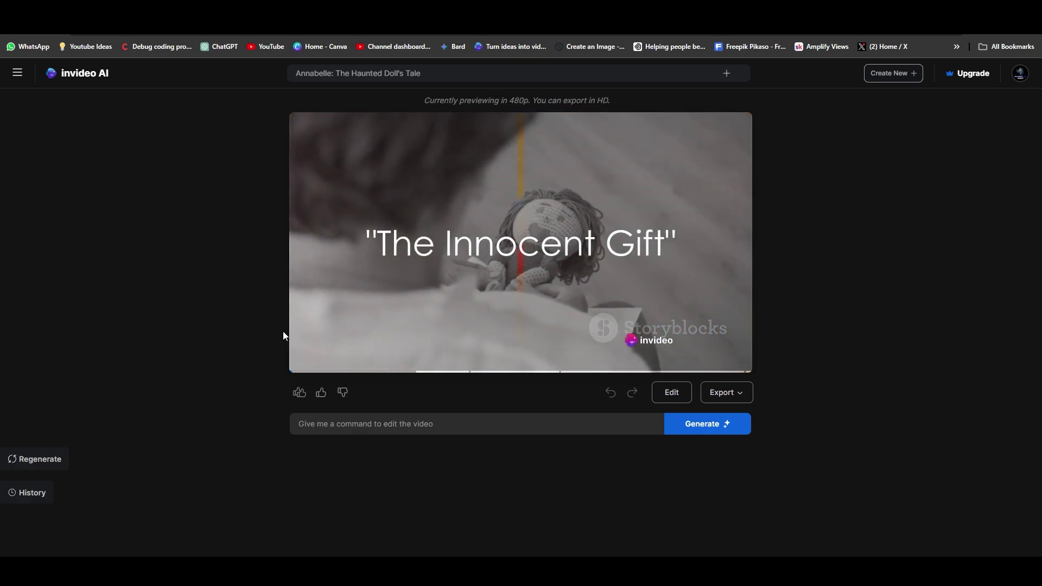
{"action": "left_click", "coordinate": [298, 363]}
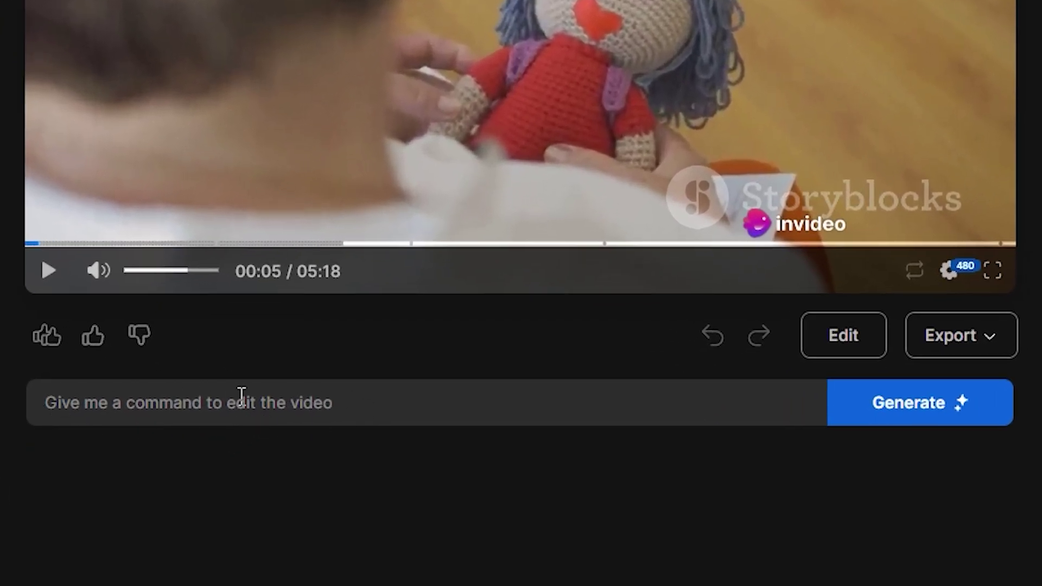
Step: Give the video edit commands "remove background music" and "change voiceover"
{"action": "left_click", "coordinate": [242, 396]}
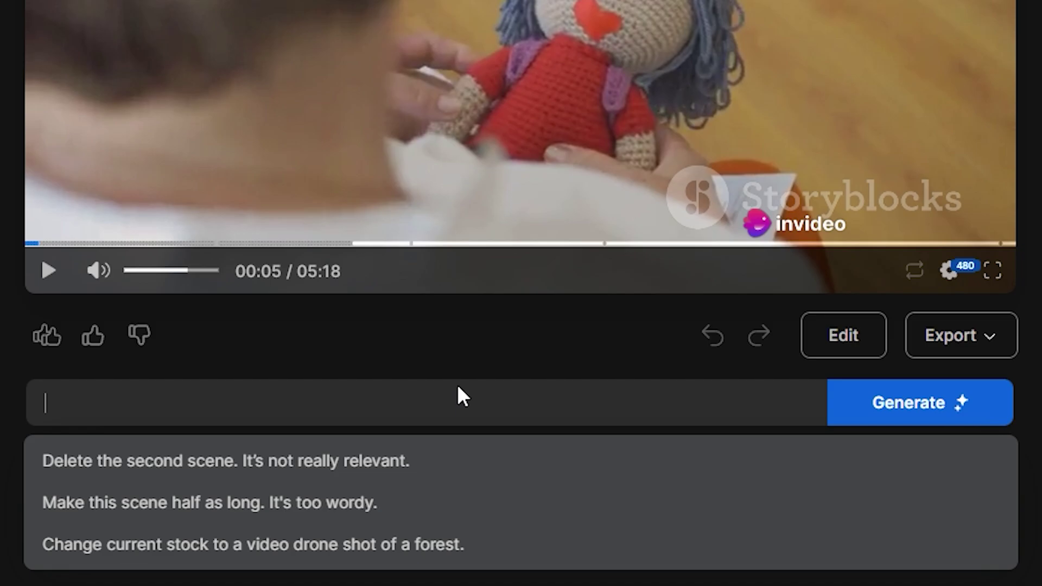
{"action": "type", "text": "remove background music"}
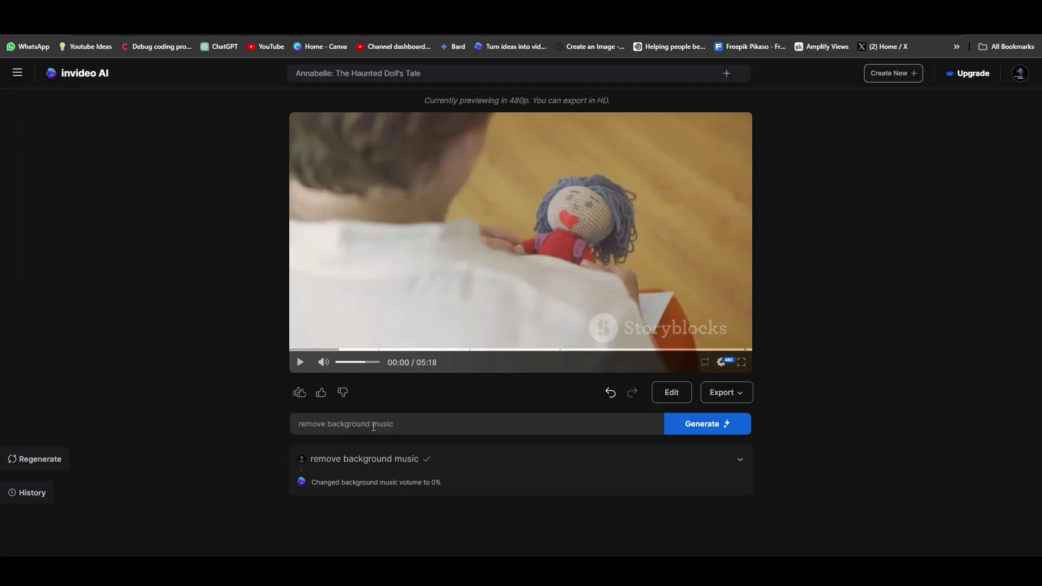
{"action": "triple_click", "coordinate": [374, 427]}
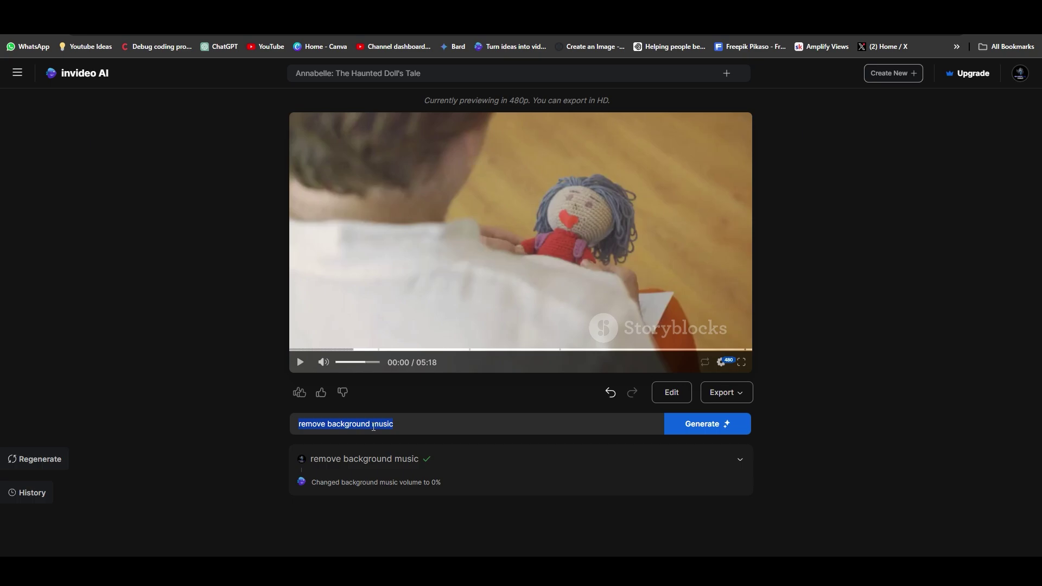
{"action": "key", "text": "BackSpace"}
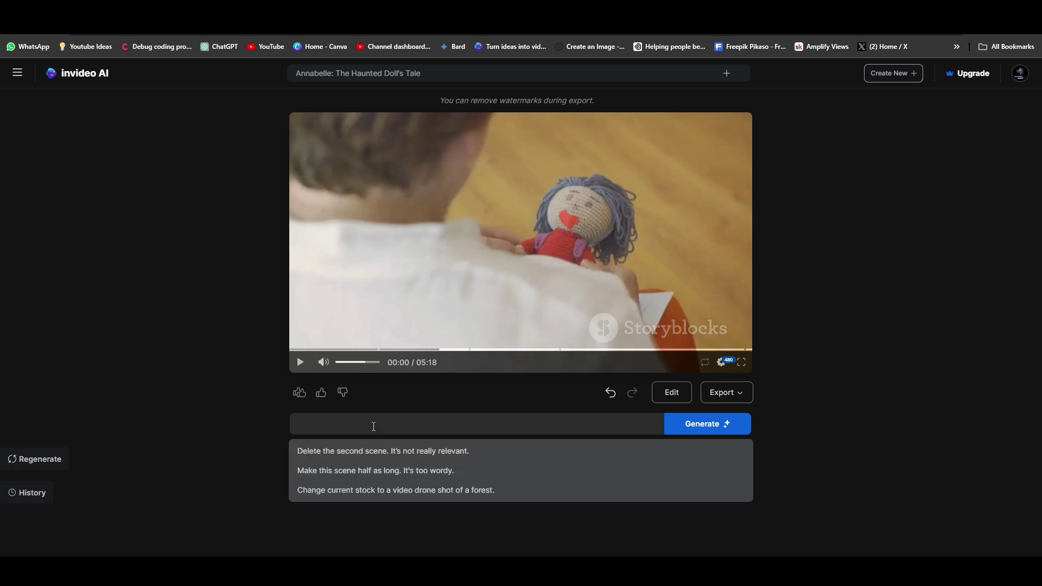
{"action": "type", "text": "change voiceover"}
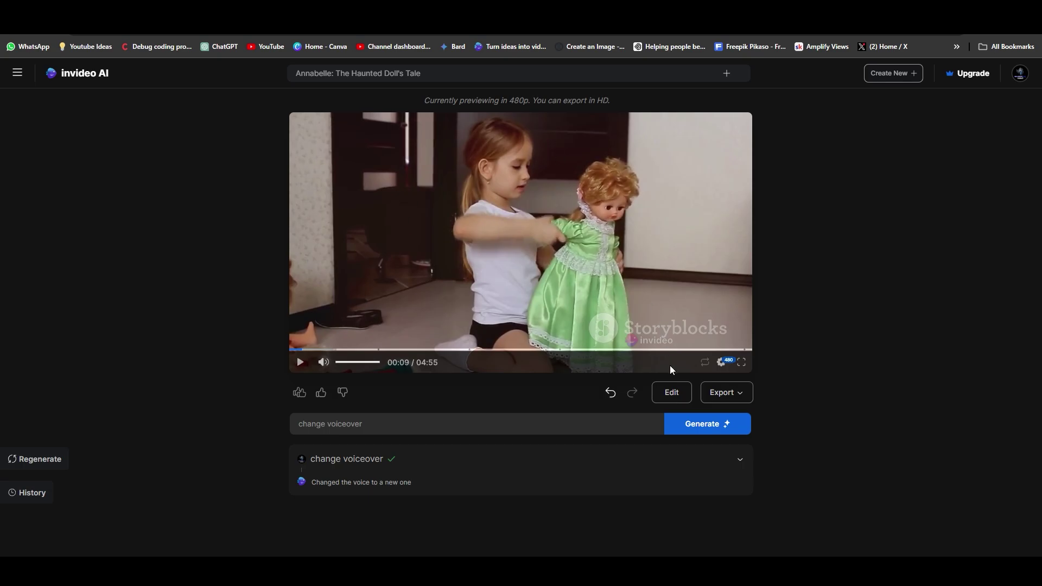
Step: Open the generated video's script for editing
{"action": "left_click", "coordinate": [678, 399]}
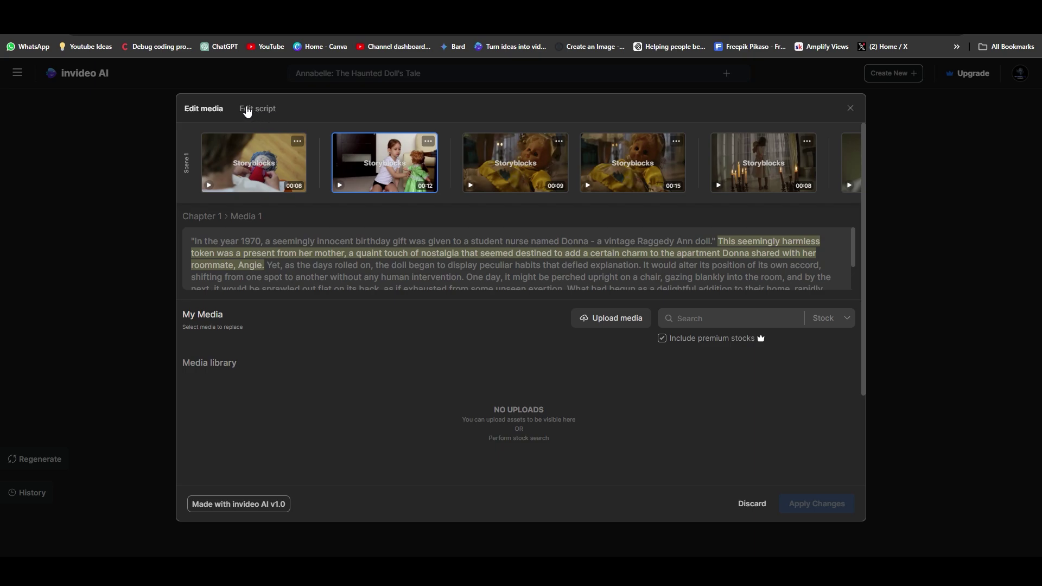
{"action": "left_click", "coordinate": [251, 113]}
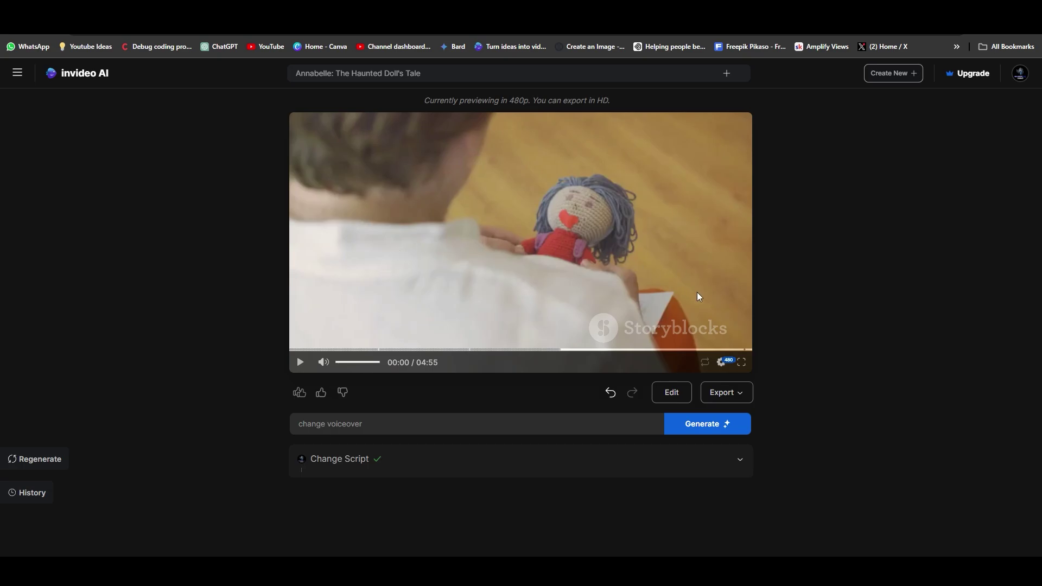
Step: Open the video's YouTube export settings and choose stock watermarks with Normal invideo AI branding
{"action": "left_click", "coordinate": [736, 396]}
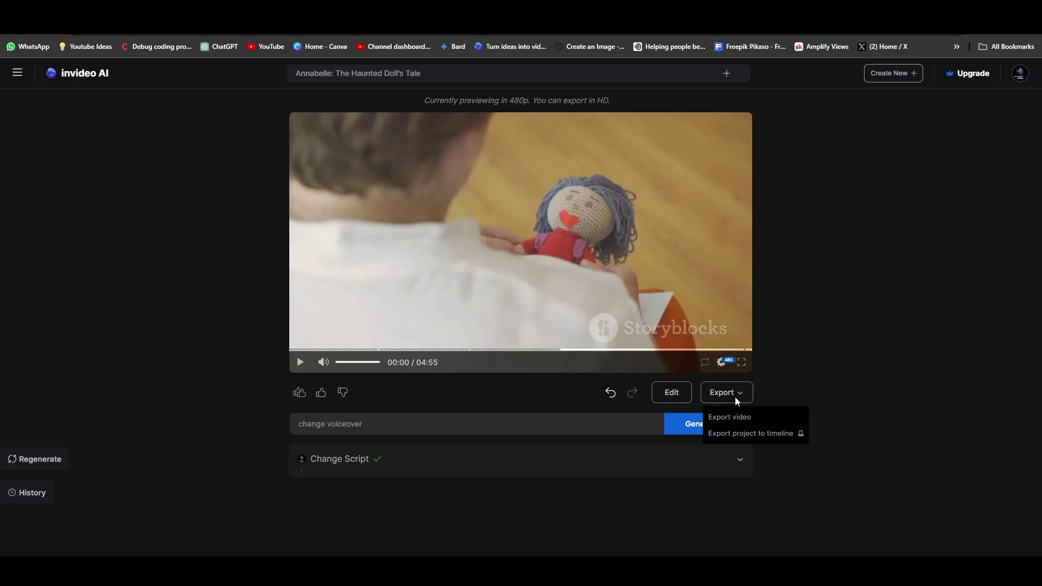
{"action": "left_click", "coordinate": [729, 417]}
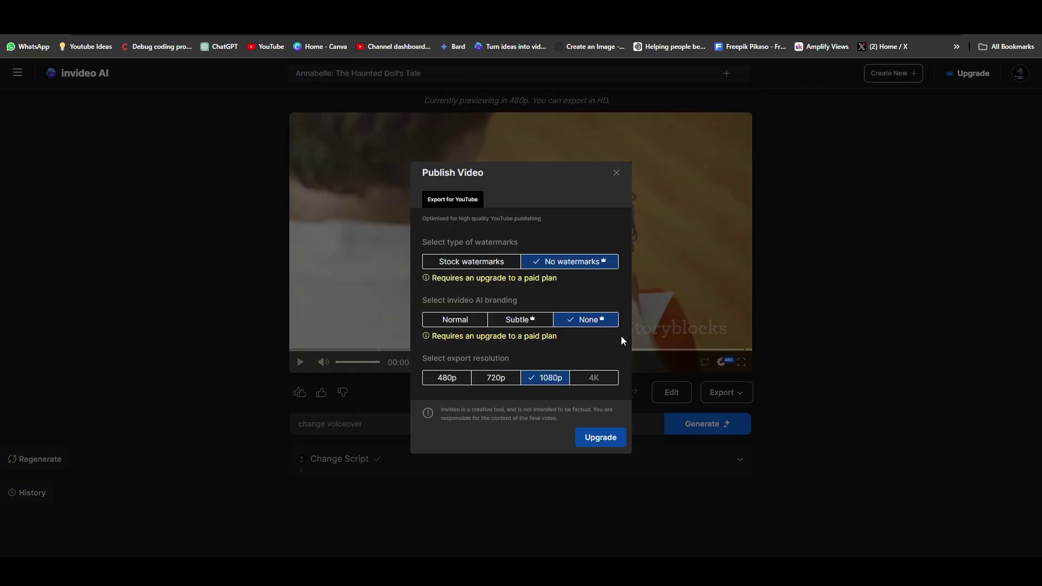
{"action": "left_click", "coordinate": [471, 262]}
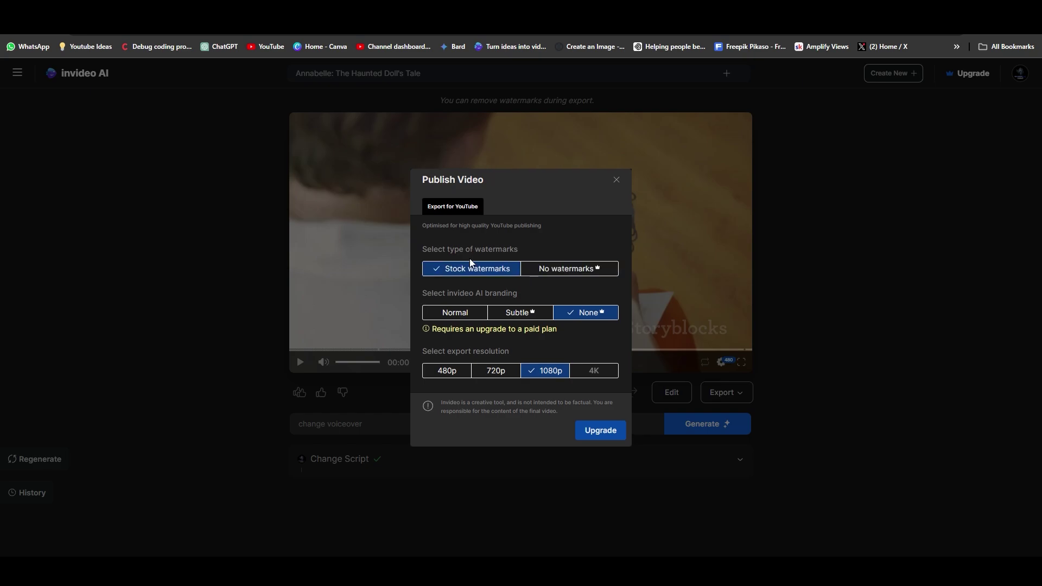
{"action": "left_click", "coordinate": [454, 315]}
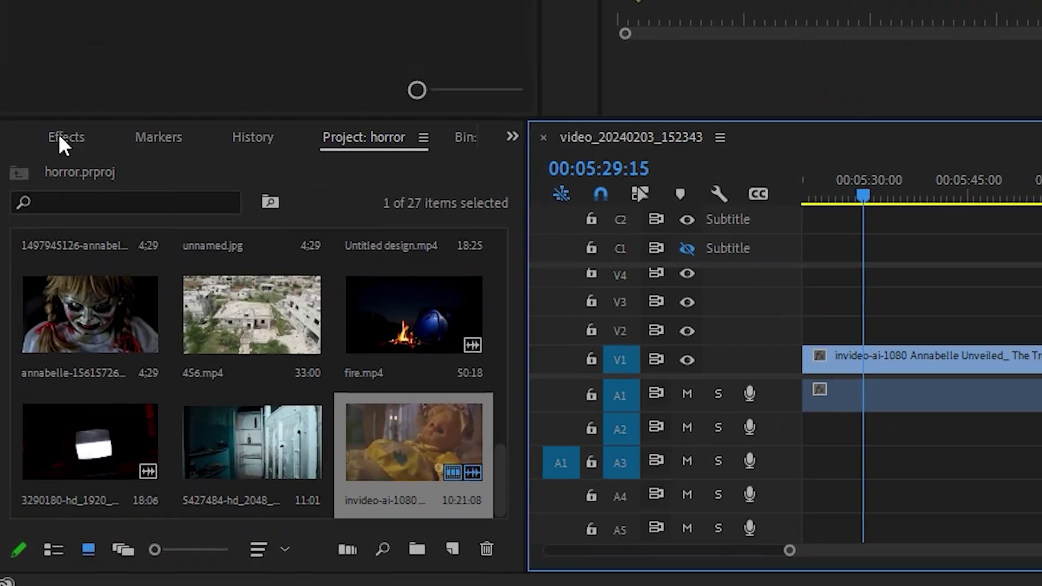
Step: In Premiere Pro, search the effects for "mult" and apply Multiband Compressor to the invideo clip's audio on A1
{"action": "left_click", "coordinate": [30, 341]}
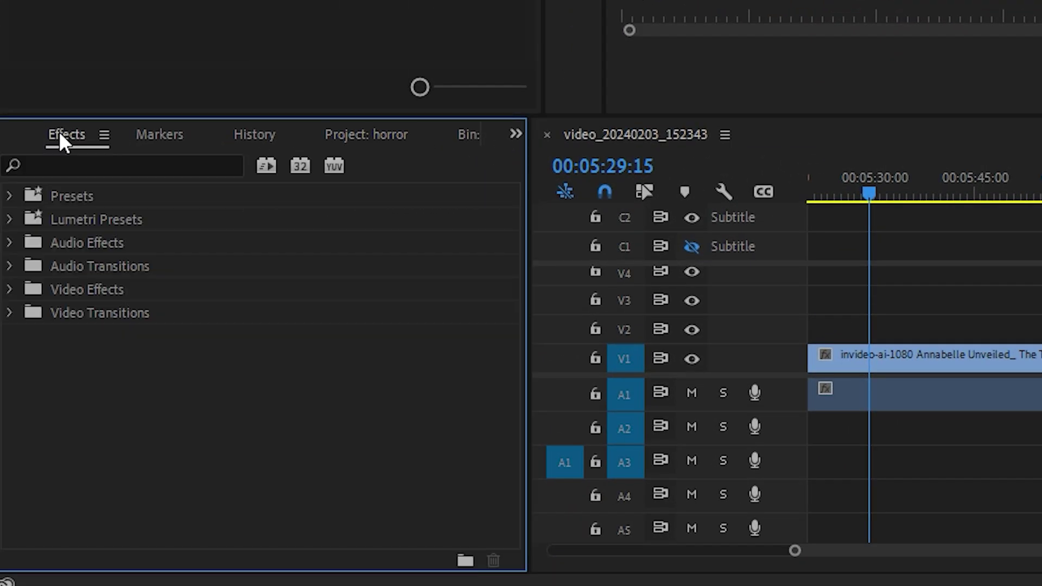
{"action": "left_click", "coordinate": [141, 168]}
{"action": "type", "text": "m"}
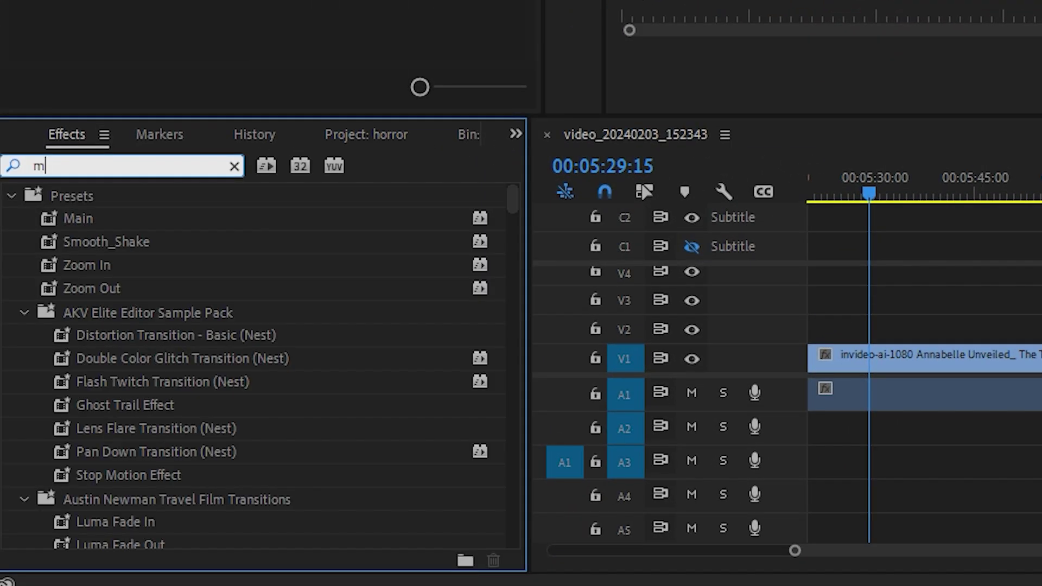
{"action": "type", "text": "ult"}
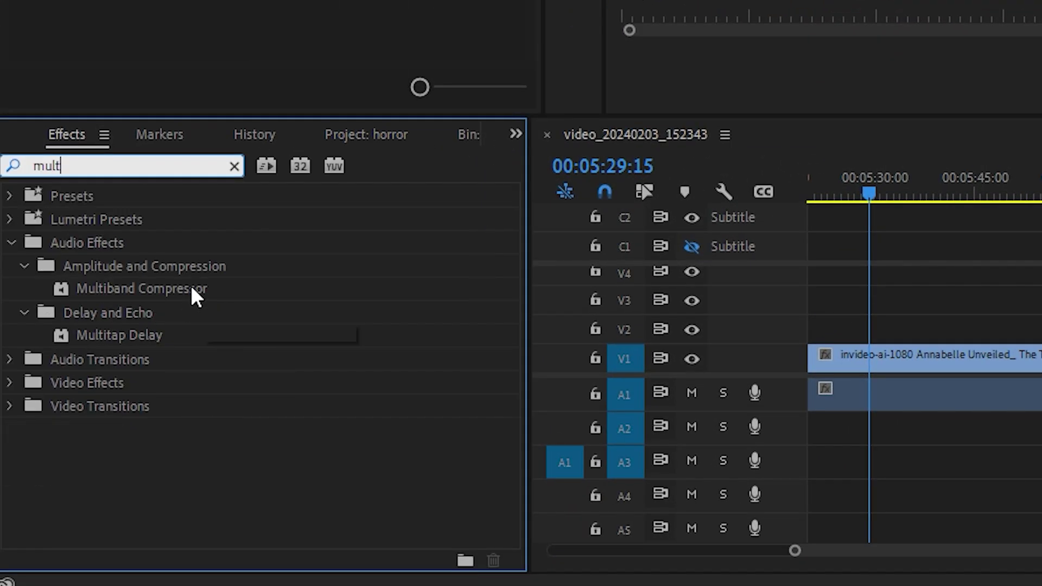
{"action": "left_click", "coordinate": [190, 286]}
{"action": "left_click", "coordinate": [434, 464]}
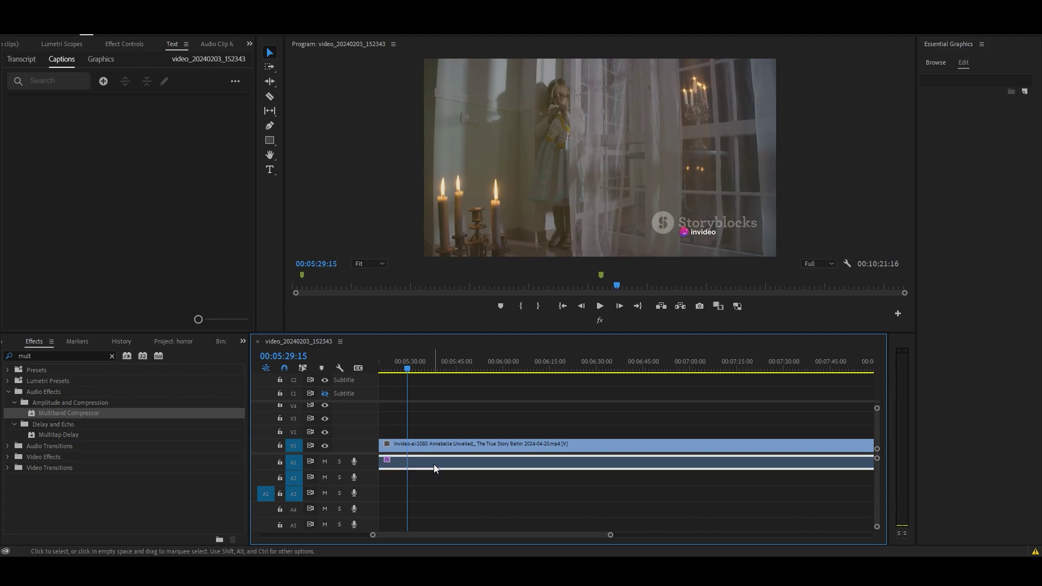
Step: Open the Multiband Compressor's custom setup, check its presets and open the lowest band's threshold for editing
{"action": "left_click", "coordinate": [103, 156]}
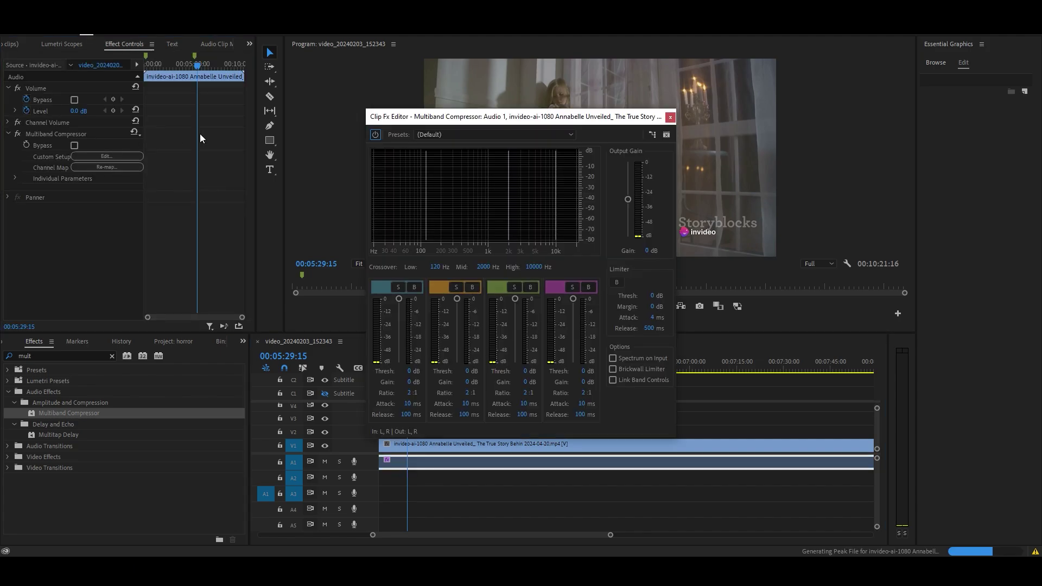
{"action": "left_click", "coordinate": [461, 135]}
{"action": "left_click", "coordinate": [456, 158]}
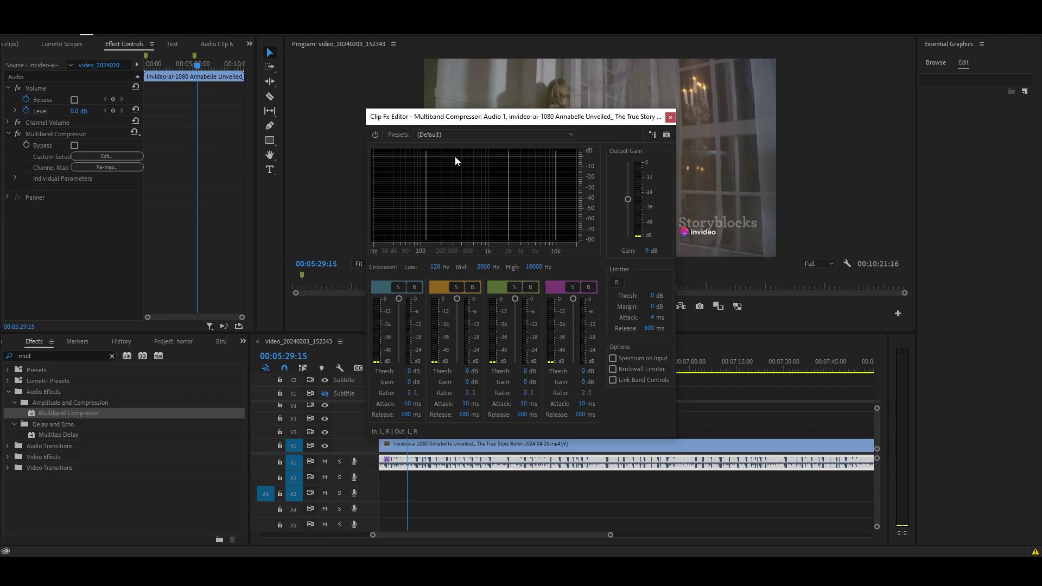
{"action": "left_click", "coordinate": [415, 370]}
{"action": "left_click", "coordinate": [410, 369]}
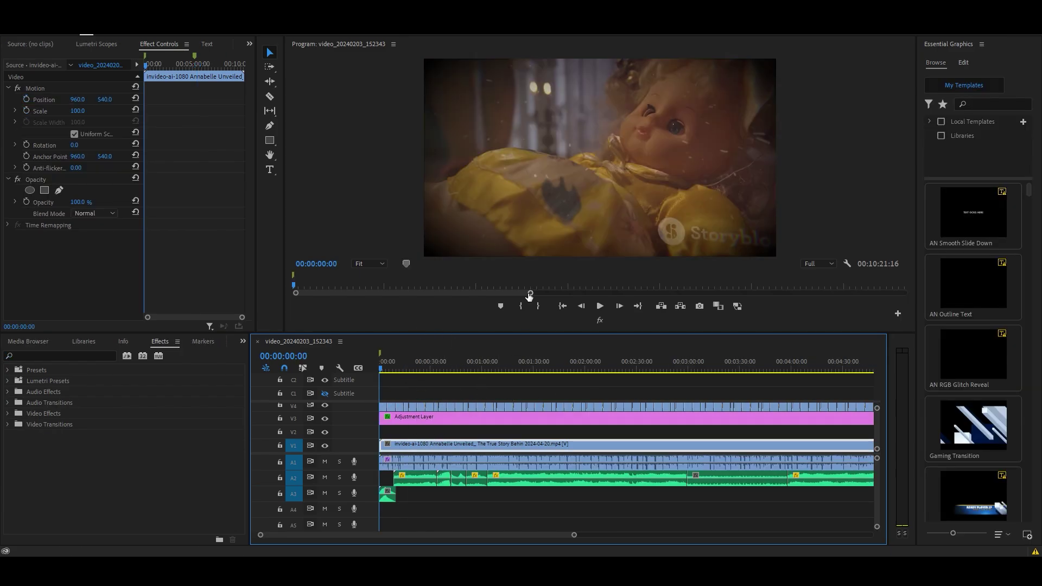
Step: Show the full sequence duration in the program monitor and open the sequence's transcript
{"action": "left_click_drag", "start_coordinate": [531, 293], "coordinate": [904, 293]}
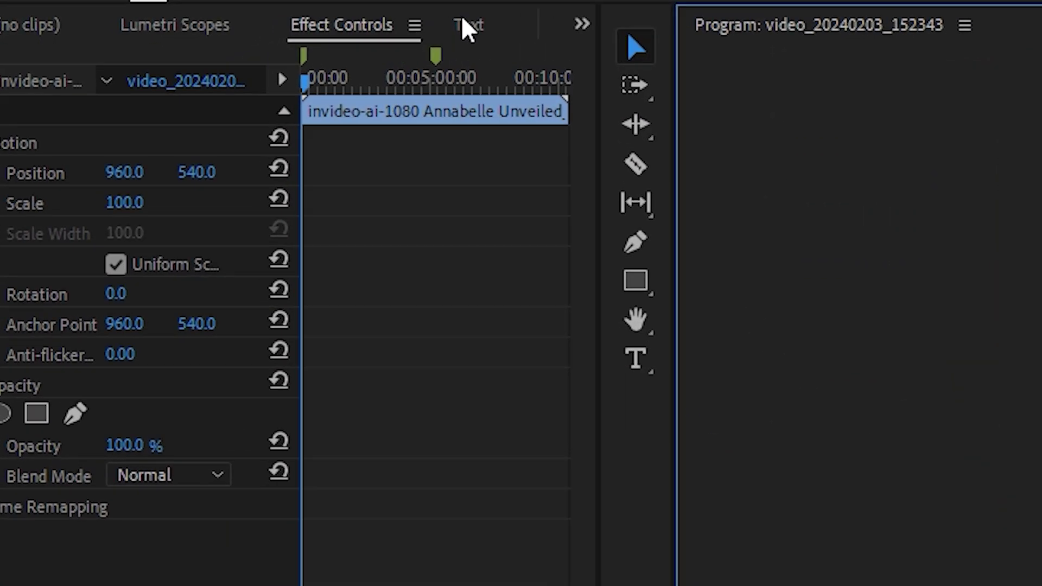
{"action": "left_click", "coordinate": [472, 25]}
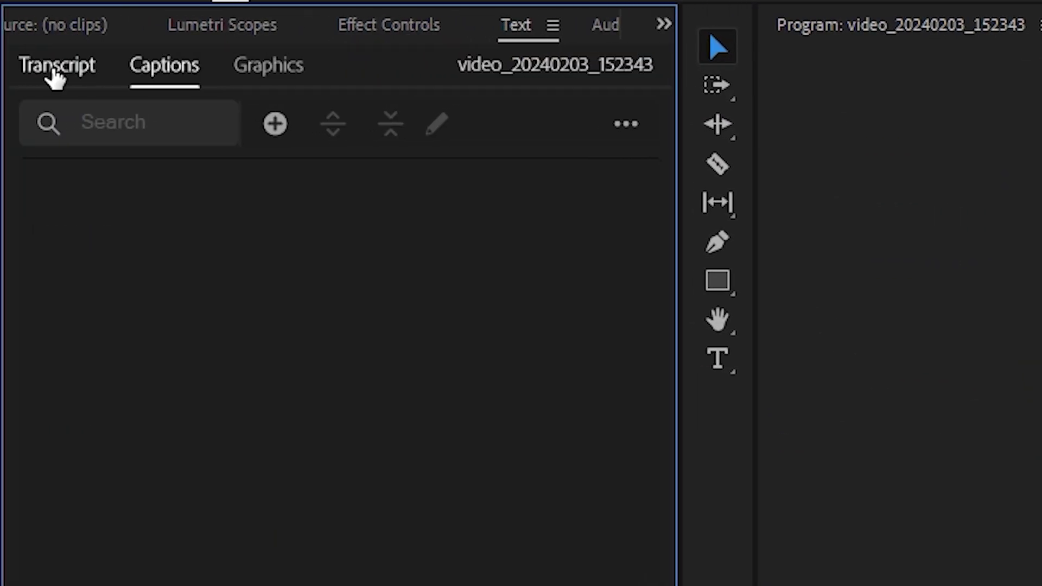
{"action": "left_click", "coordinate": [54, 76]}
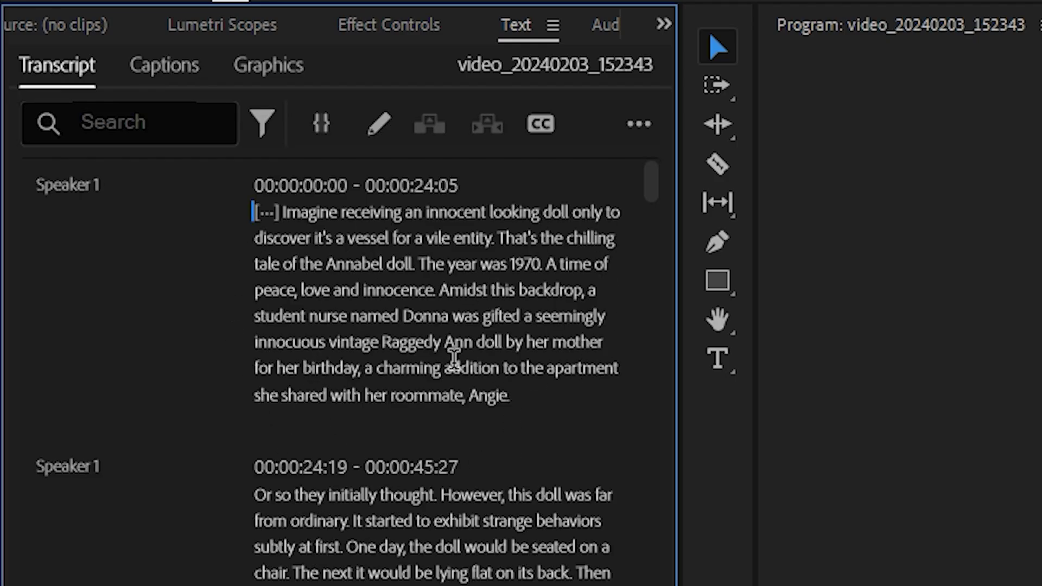
{"action": "left_click", "coordinate": [470, 368]}
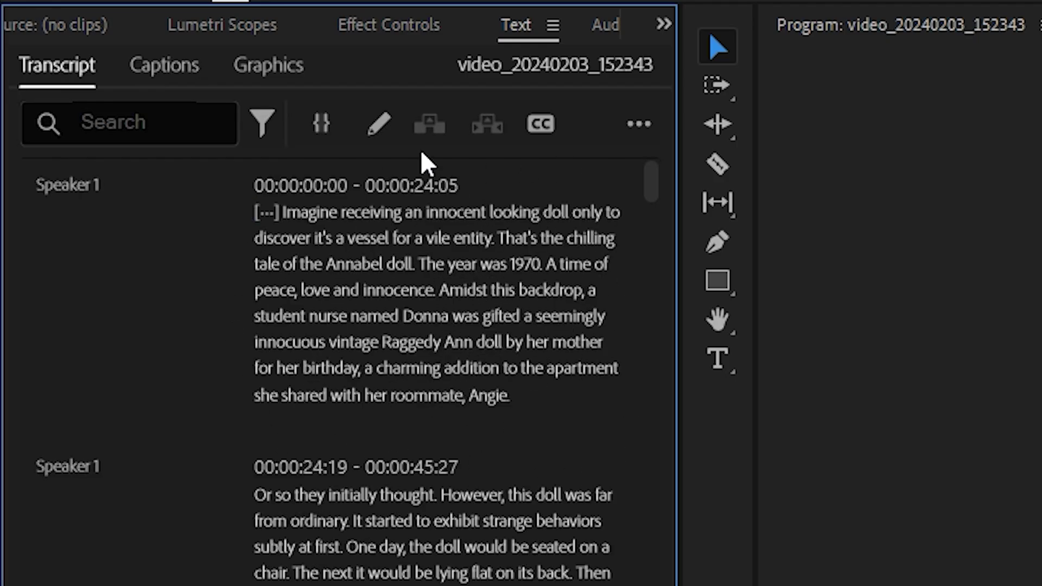
{"action": "left_click", "coordinate": [557, 364]}
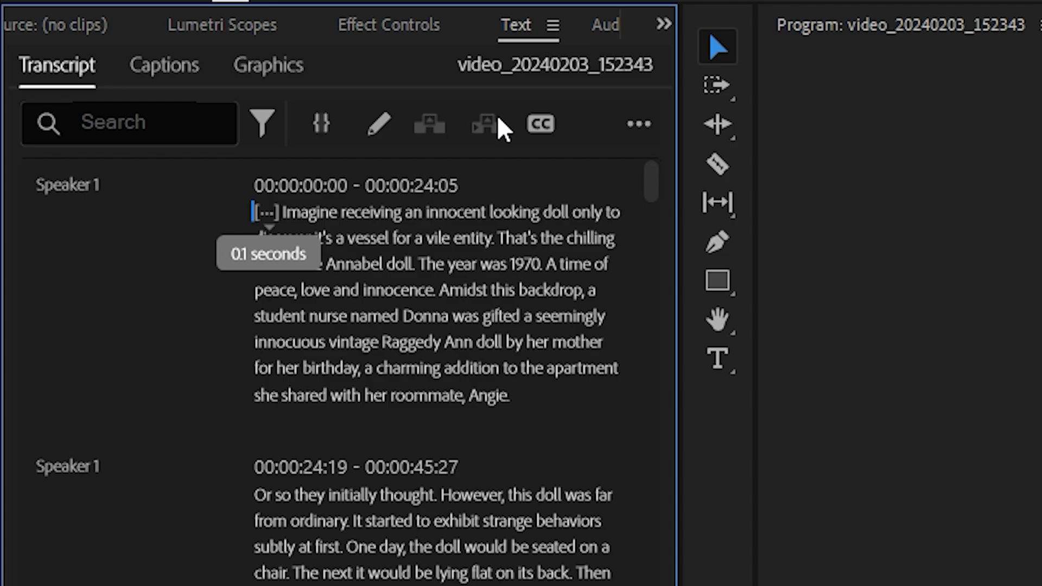
Step: Create captions from the transcript with the lowest minimum duration and single lines
{"action": "left_click", "coordinate": [542, 129]}
{"action": "left_click", "coordinate": [414, 286]}
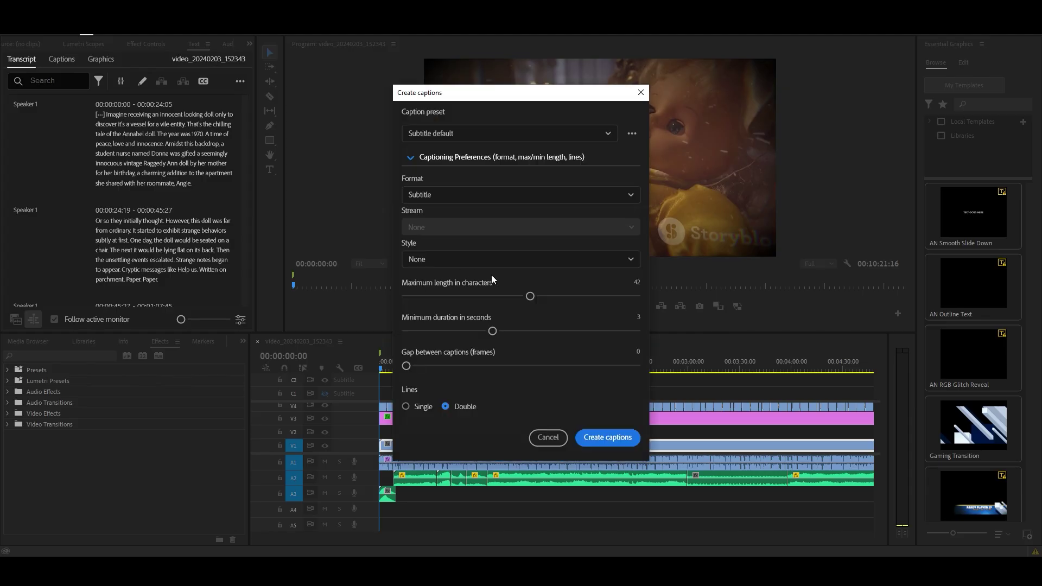
{"action": "left_click", "coordinate": [406, 331]}
{"action": "left_click", "coordinate": [405, 406]}
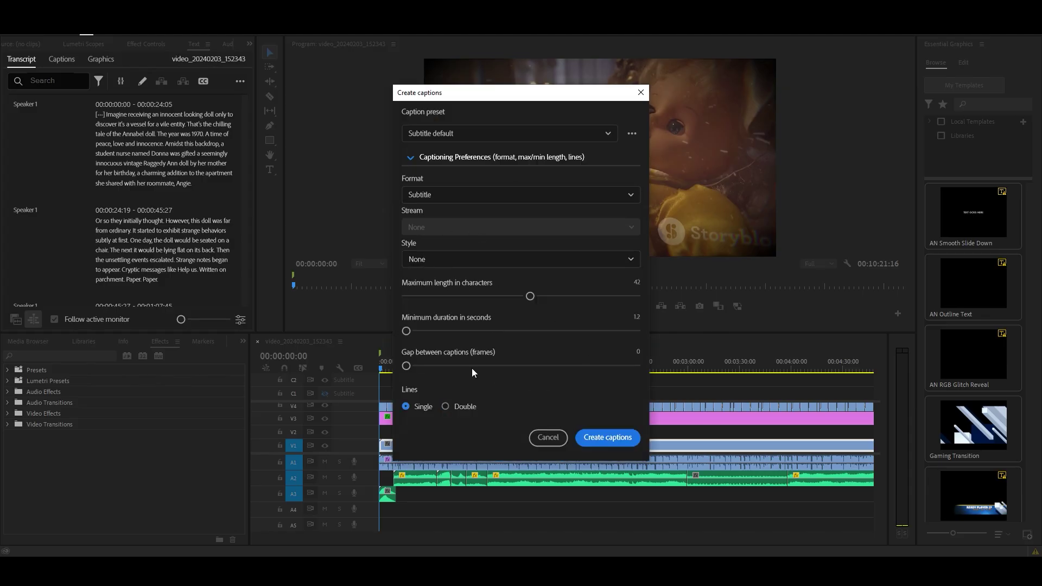
{"action": "left_click", "coordinate": [607, 438]}
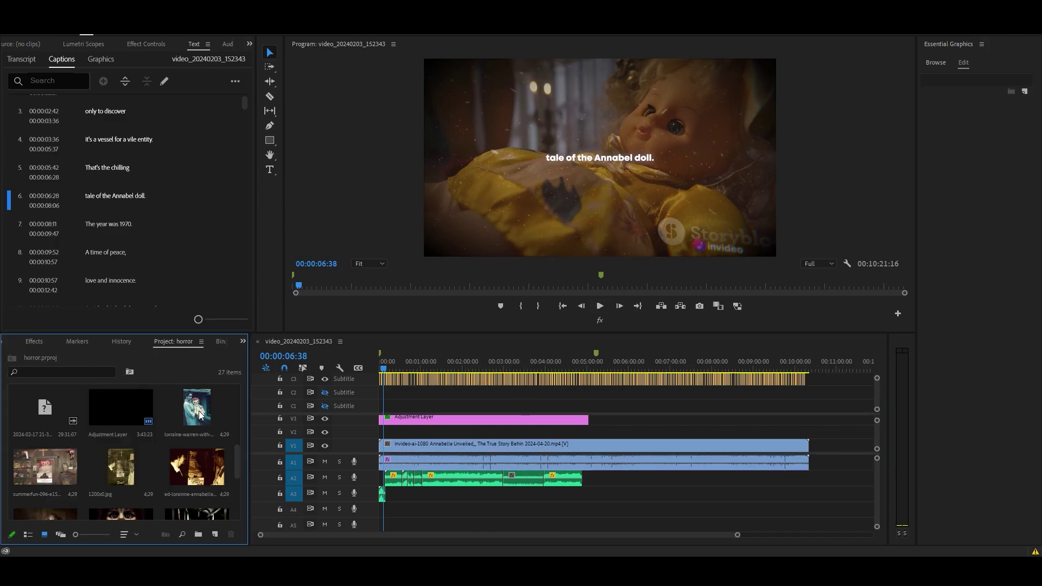
Step: Place the Lorraine Warren doll photo on track V2 at 00:00:06:38, over the "tale of the Annabel doll" caption, and select it
{"action": "left_click_drag", "start_coordinate": [199, 414], "coordinate": [383, 437]}
{"action": "key", "text": "equal"}
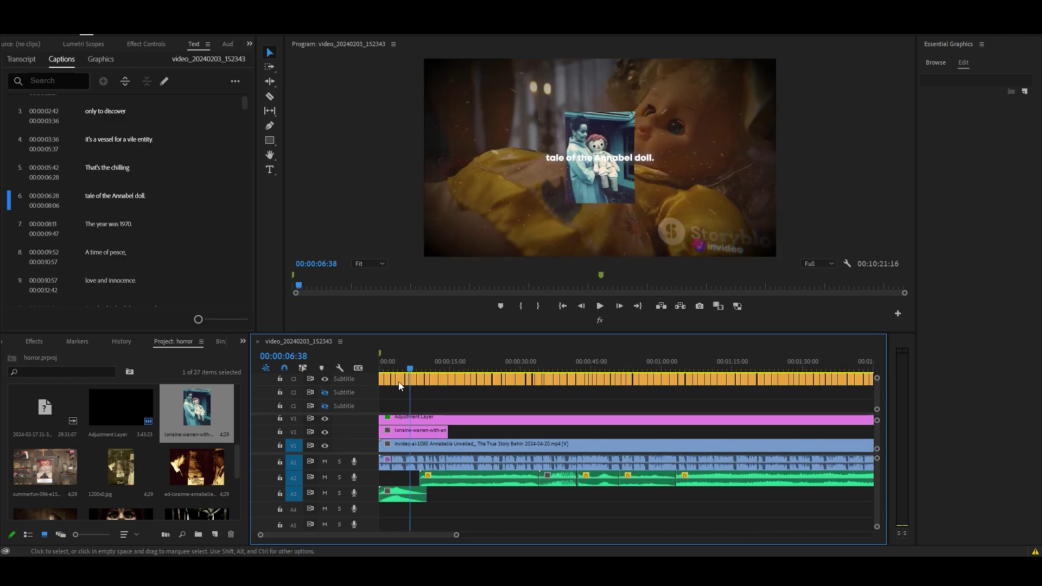
{"action": "left_click", "coordinate": [404, 434]}
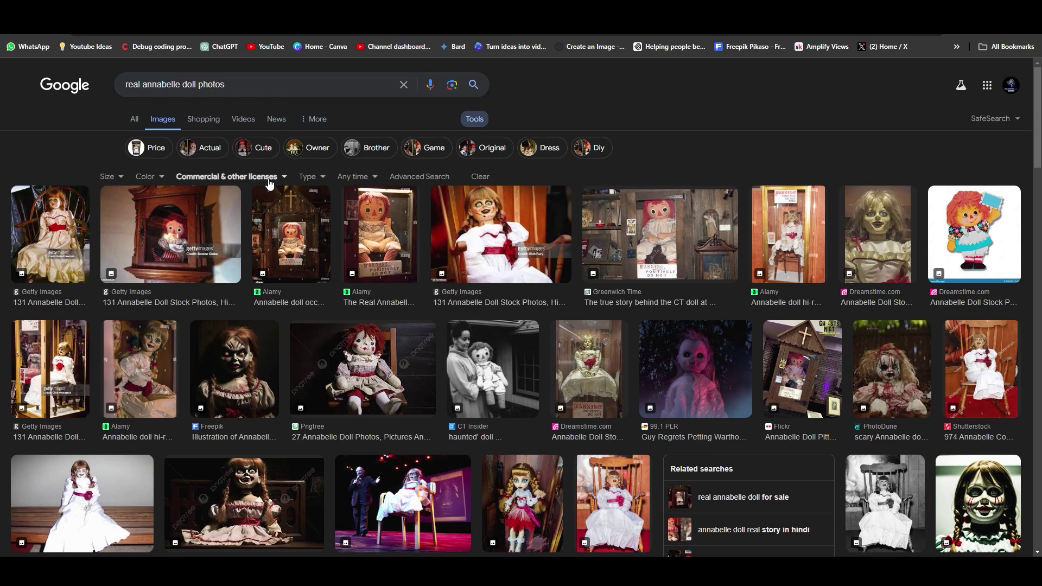
Step: Switch to Google Images and filter the "real annabelle doll photos" results to Creative Commons licenses
{"action": "left_click", "coordinate": [270, 178]}
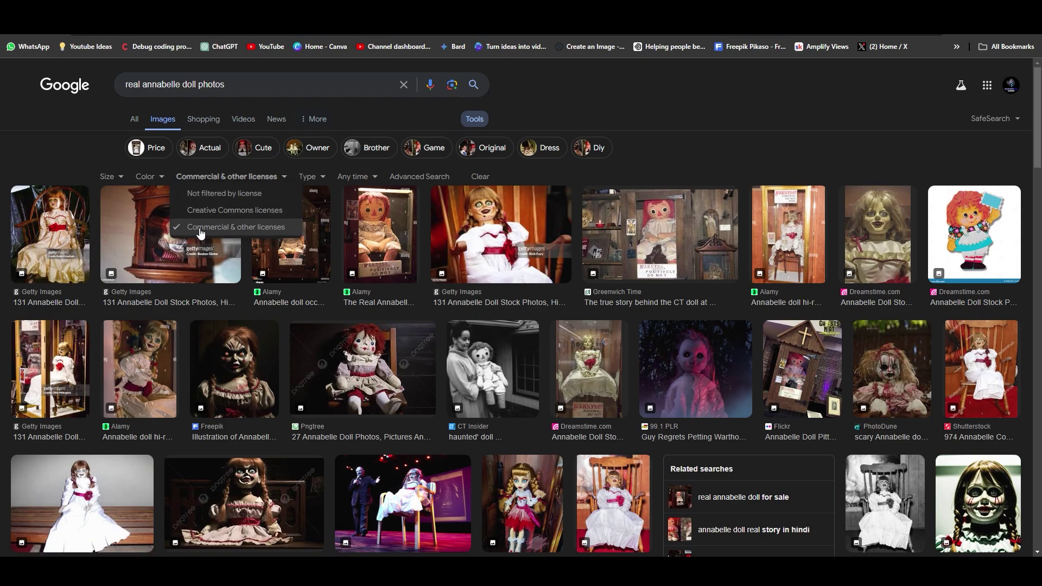
{"action": "left_click", "coordinate": [238, 210]}
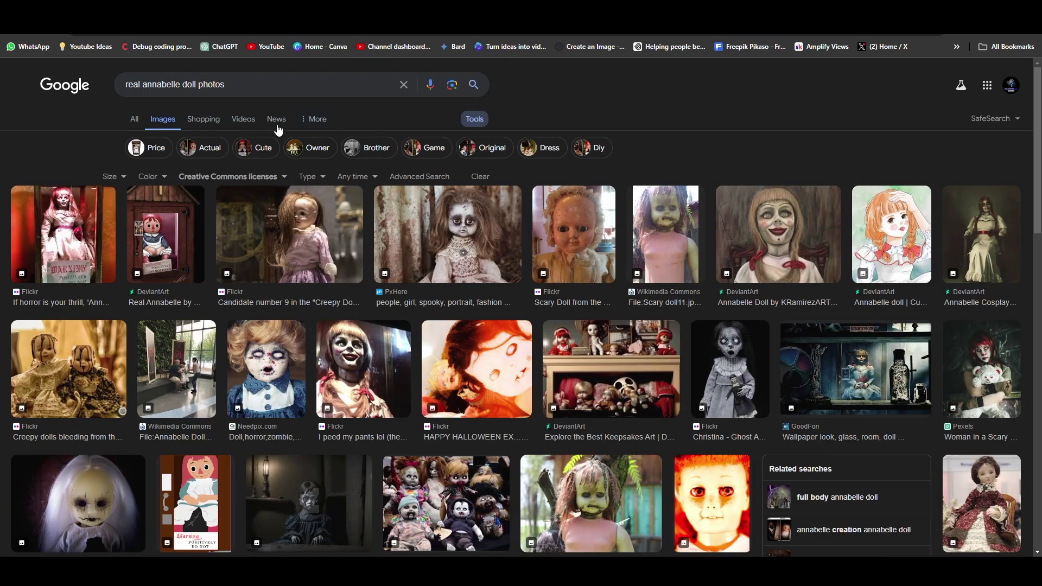